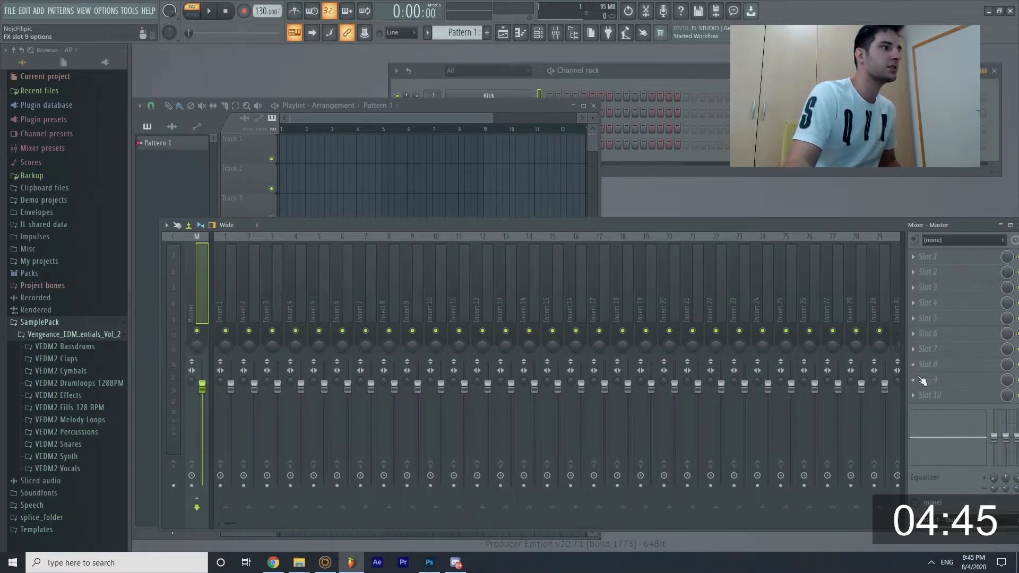
left_click_drag(849, 219, 780, 208)
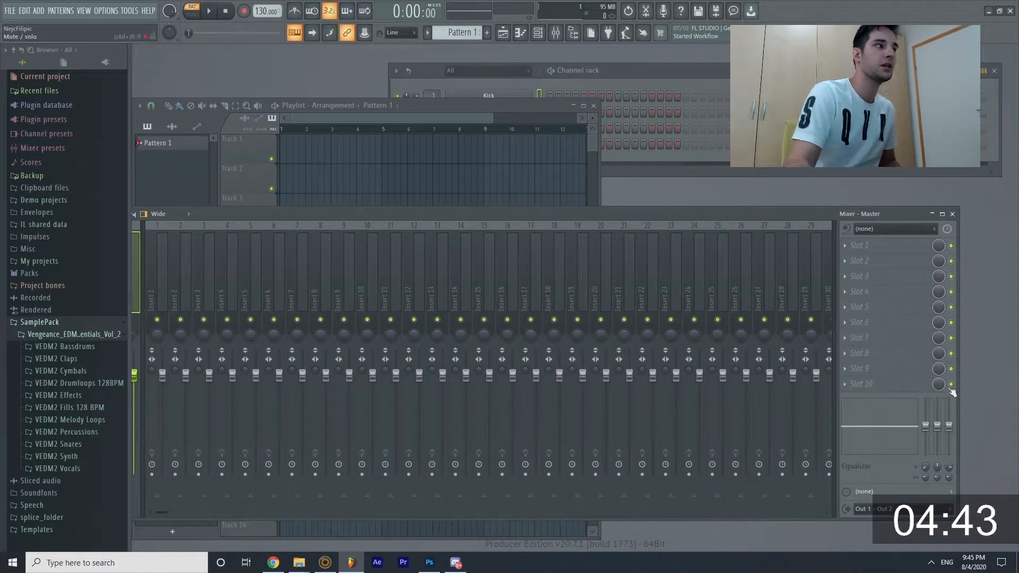
left_click_drag(622, 224, 681, 234)
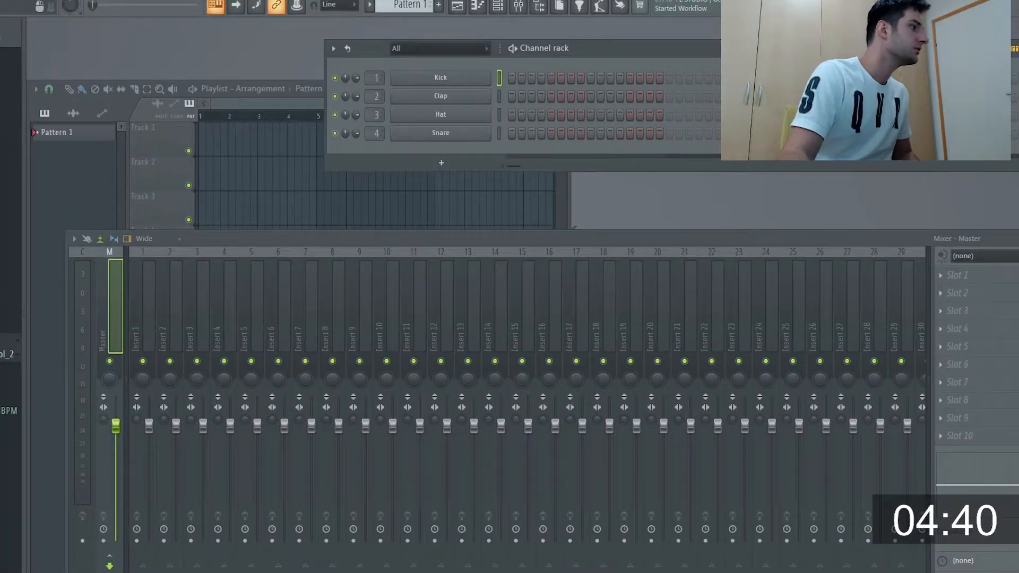
- Switch to File Explorer and examine the Vengeance_EDM_Essentials_Vol_2 sample folder, widening the Name column and highlighting the folder's path
mouse_move(299, 562)
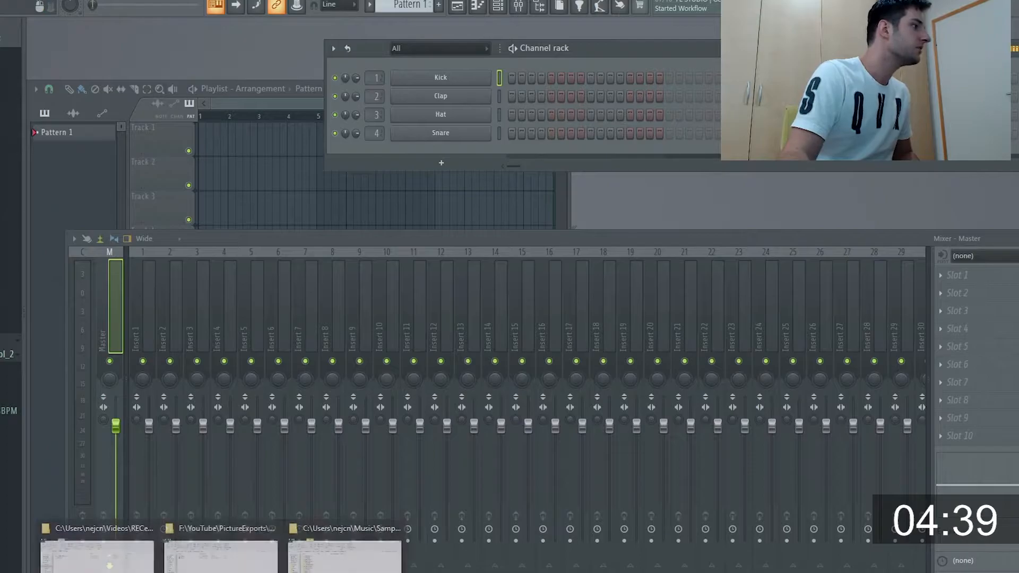
left_click(405, 510)
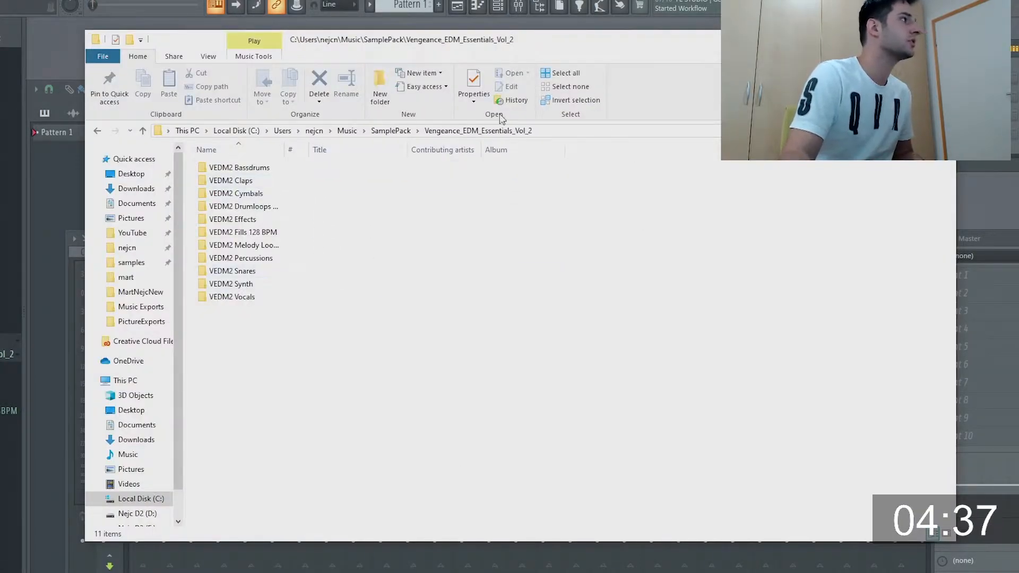
left_click_drag(284, 150, 513, 150)
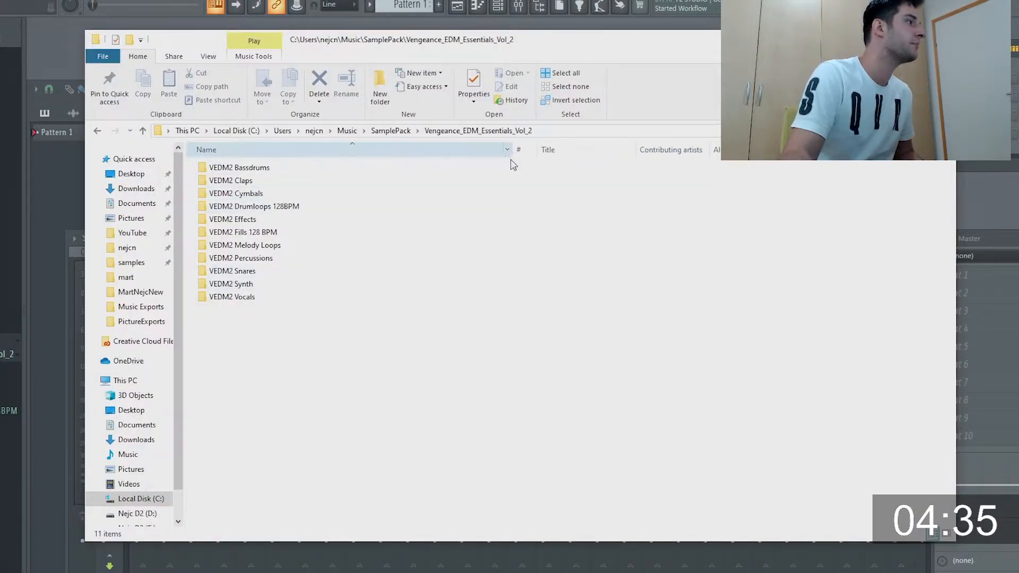
key("ctrl+a")
left_click(296, 407)
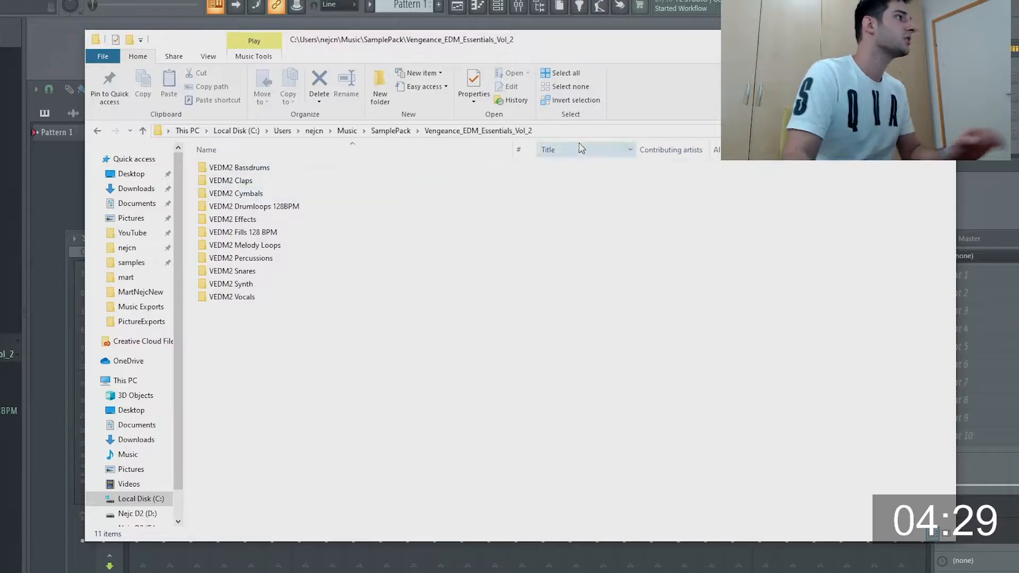
left_click(281, 131)
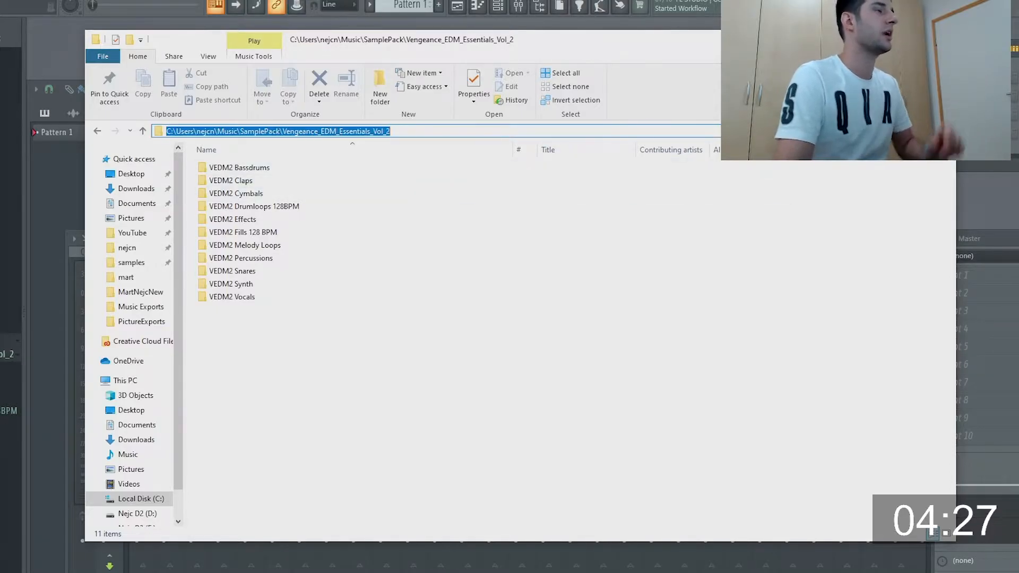
left_click(197, 6)
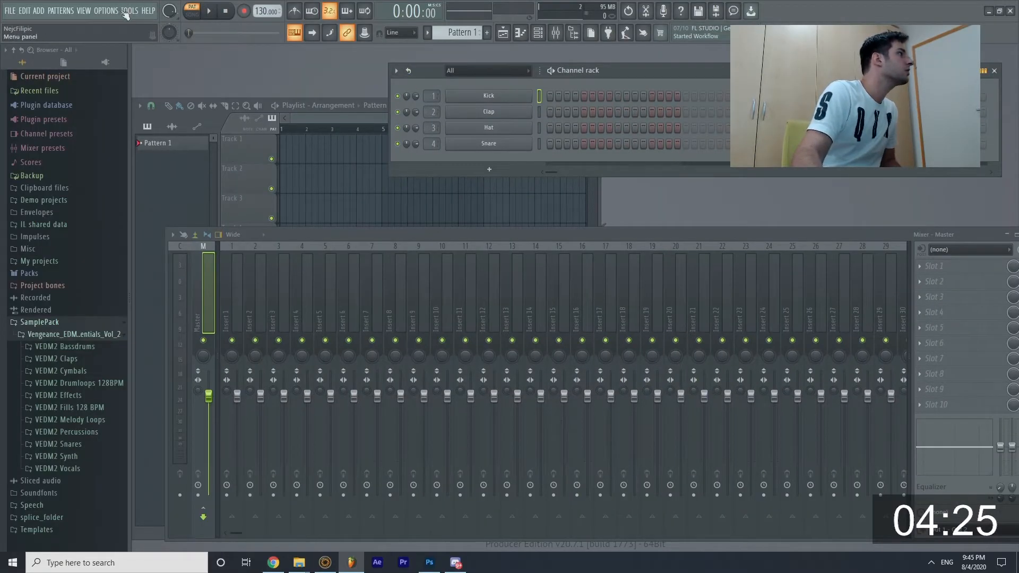
- Return to FL Studio and check the SamplePack entry among the browser extra search folders in the file settings
left_click(128, 11)
mouse_move(106, 11)
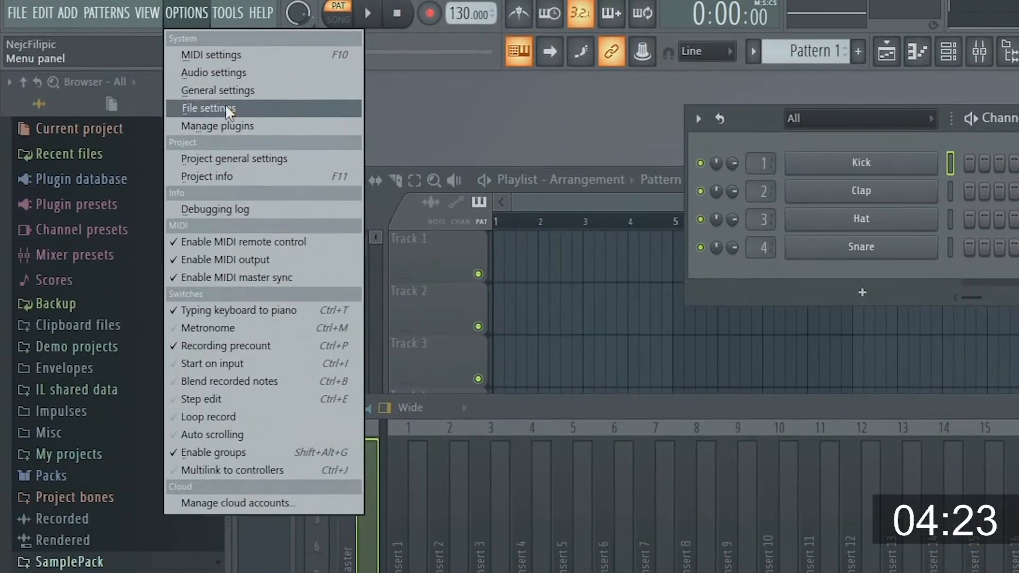
left_click(128, 62)
left_click(801, 425)
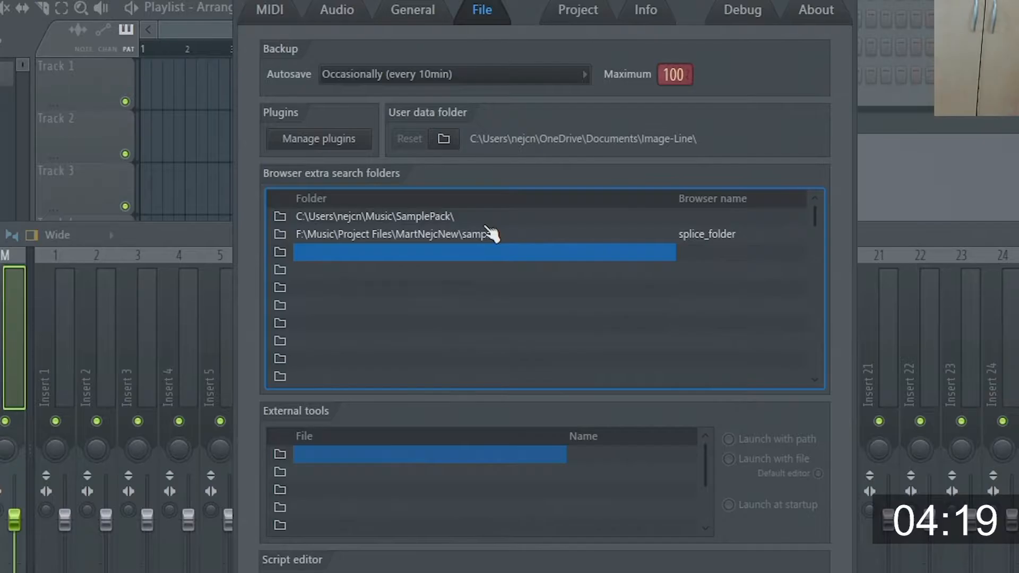
left_click(392, 217)
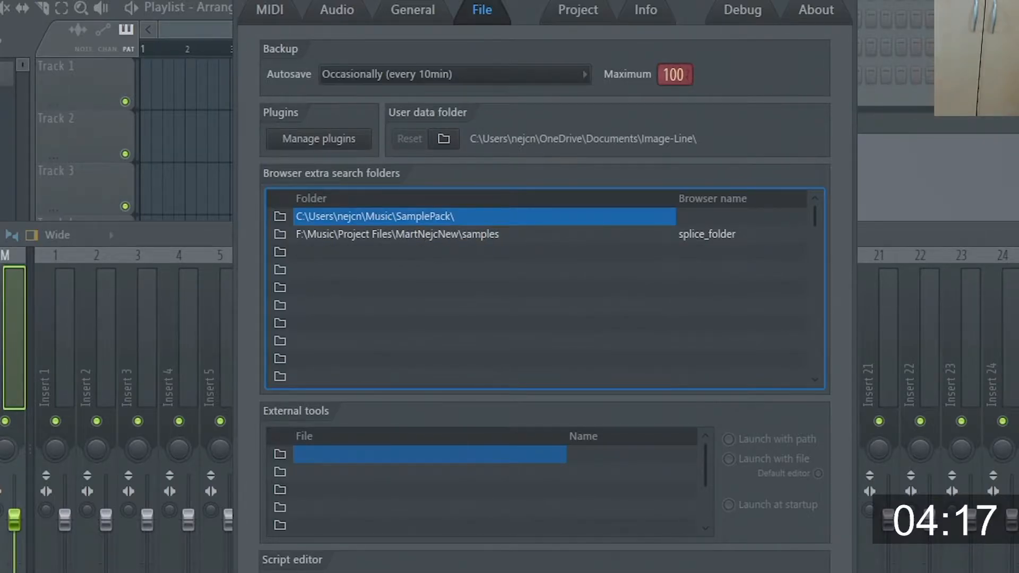
key("Escape")
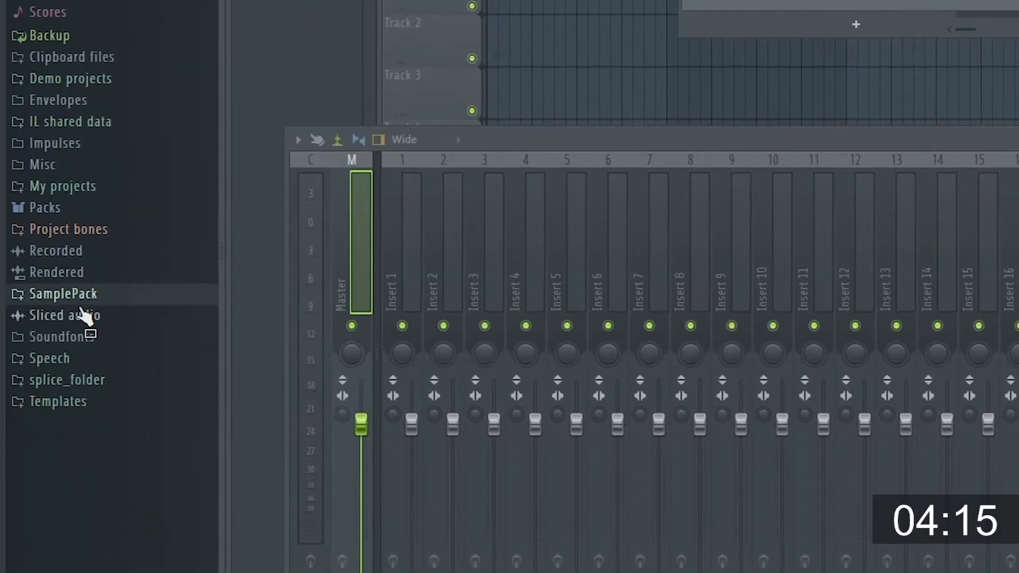
- Expand the SamplePack folder in the browser down to the VEDM2 Snare folder inside VEDM2 Snares
left_click(85, 297)
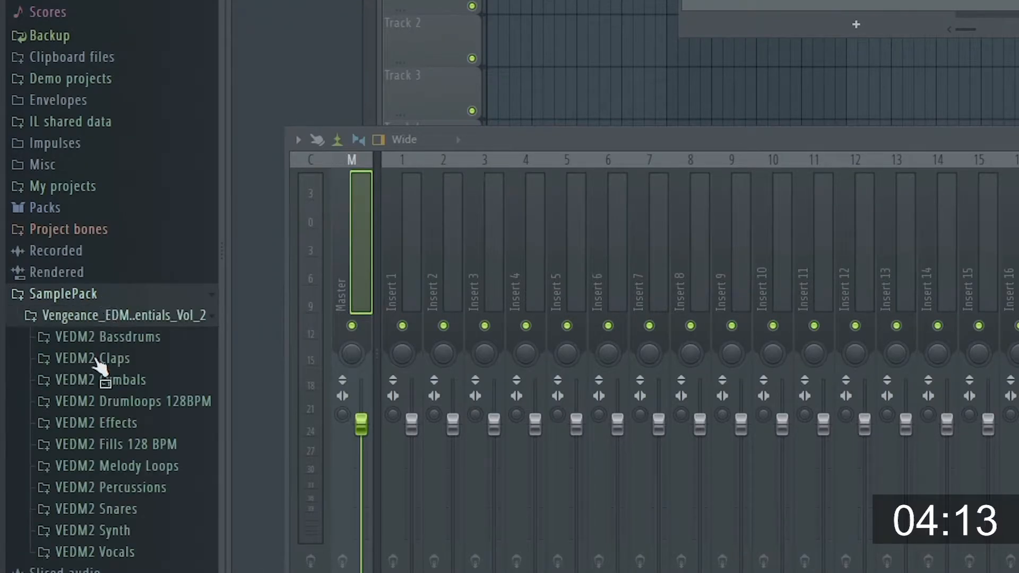
left_click(122, 508)
left_click(129, 537)
left_click(133, 347)
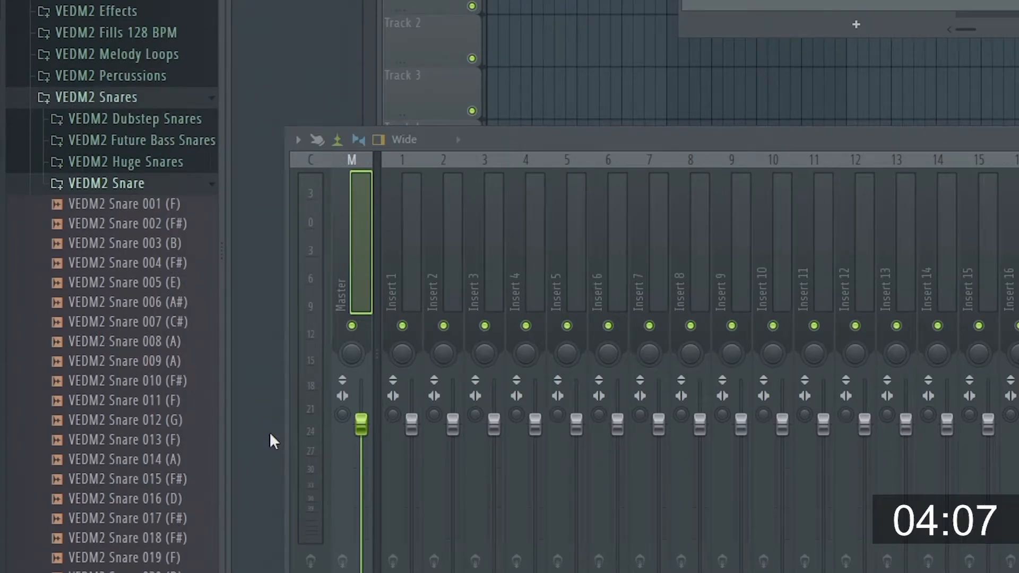
- Audition snare samples in the VEDM2 Snare folder, from VEDM2 Snare 008 (A) to VEDM2 Snare 018 (F#)
left_click(134, 341)
left_click(133, 361)
left_click(133, 400)
left_click(133, 420)
left_click(132, 439)
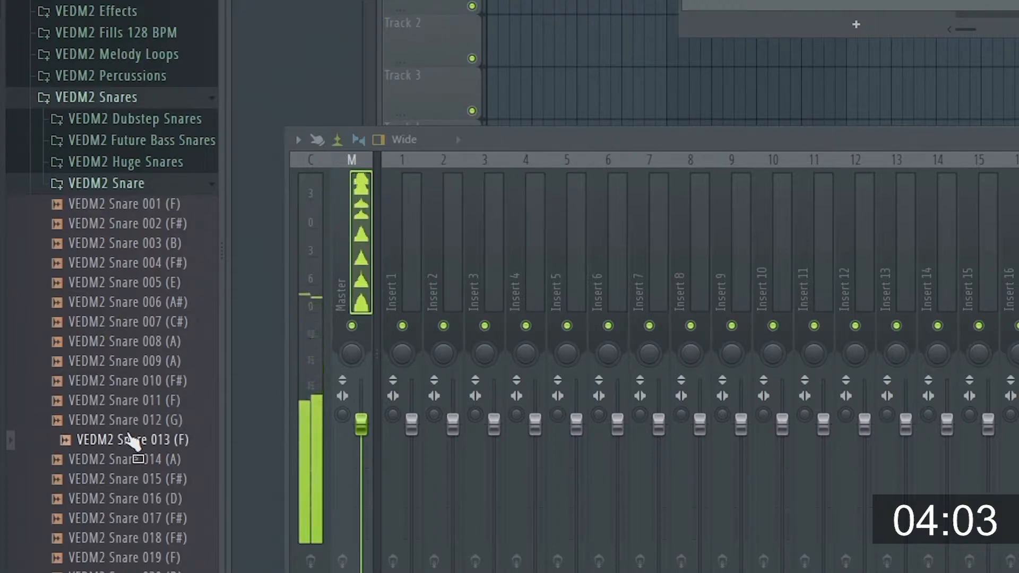
left_click(133, 498)
left_click(135, 518)
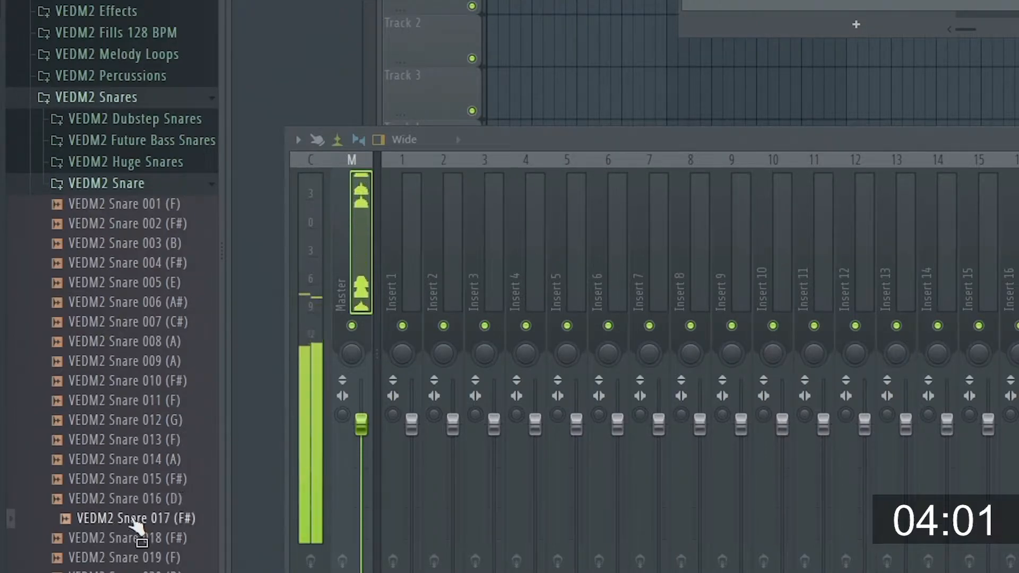
left_click(134, 538)
- Load VEDM2 Snare 018 (F#) onto the Kick channel and set the project tempo to 128 BPM
left_click_drag(325, 351, 488, 95)
mouse_move(658, 68)
left_mouse_down()
mouse_move(671, 55)
mouse_move(667, 73)
left_mouse_up()
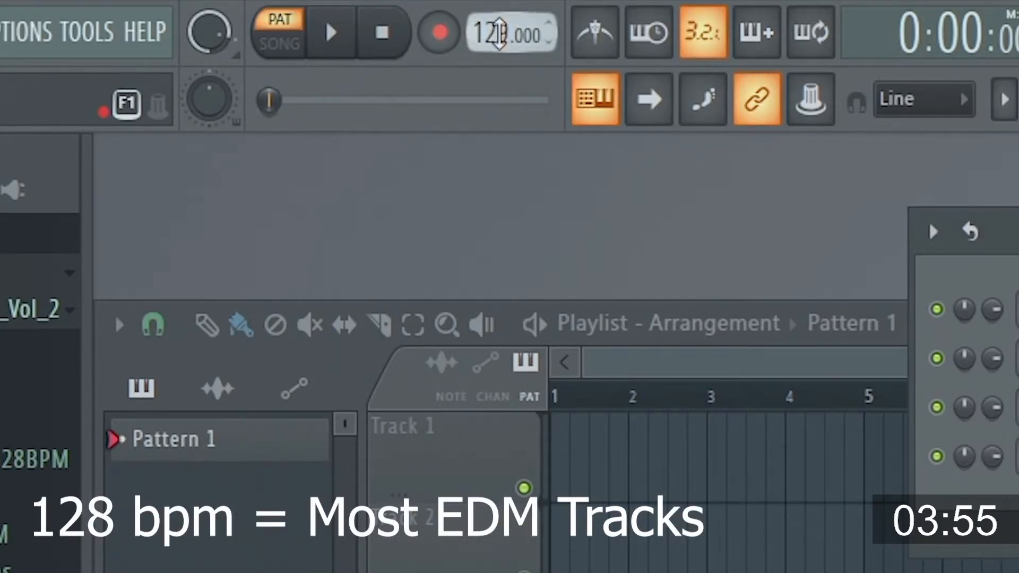
- Open the piano roll for the VEDM2 Snare 018 (F#) channel and activate the Paint tool
right_click(505, 99)
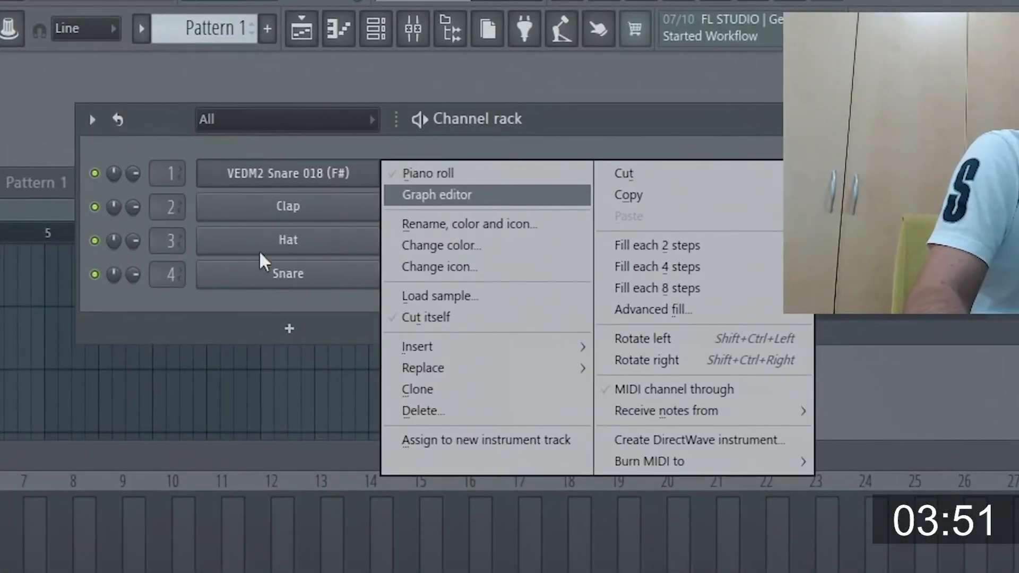
left_click(282, 172)
right_click(281, 173)
left_click(451, 173)
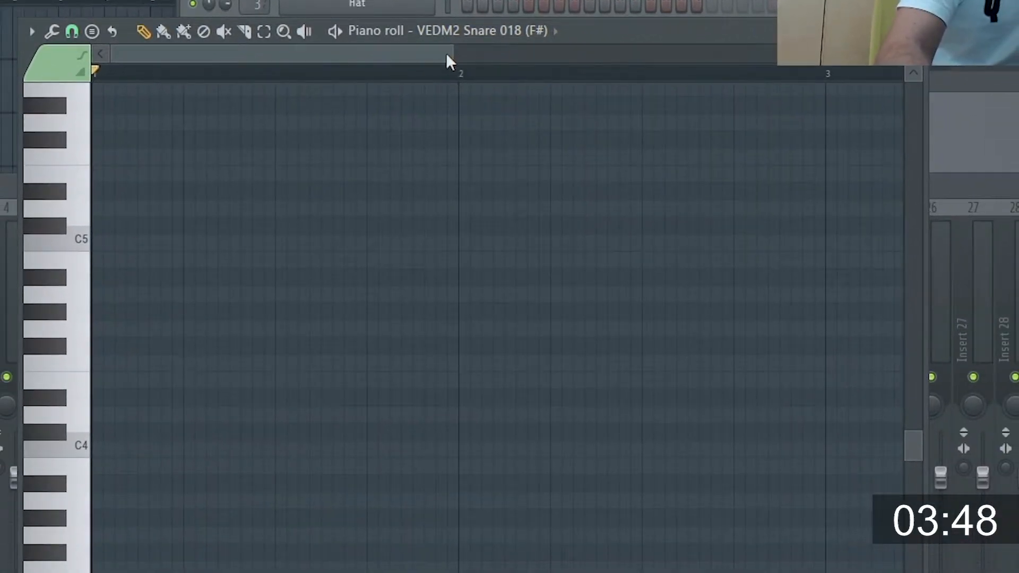
left_click_drag(459, 264, 644, 264)
left_click(142, 31)
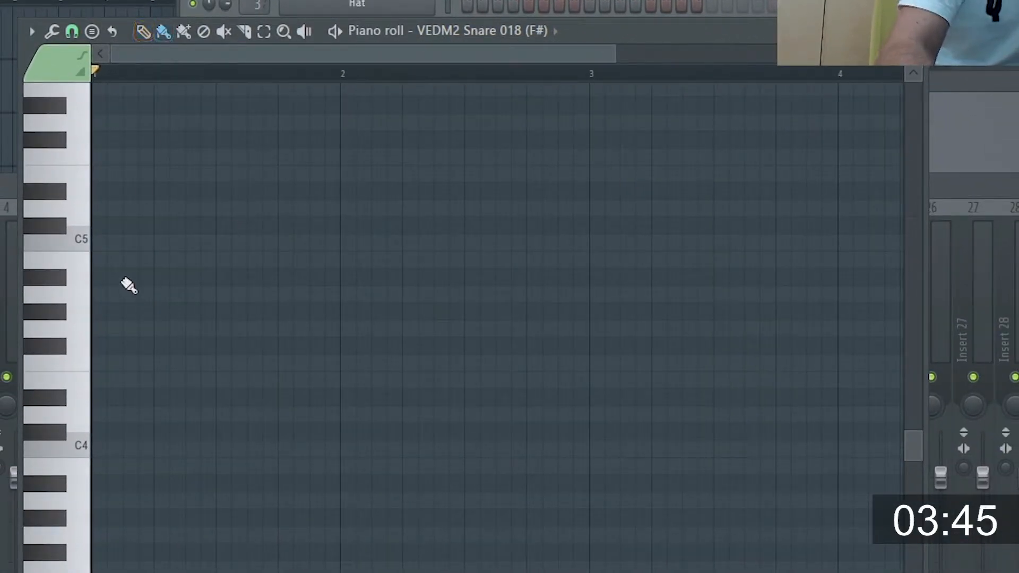
- Set the piano roll snap to Cell after trying out a short C5 note in bar 1
left_click_drag(114, 246, 108, 246)
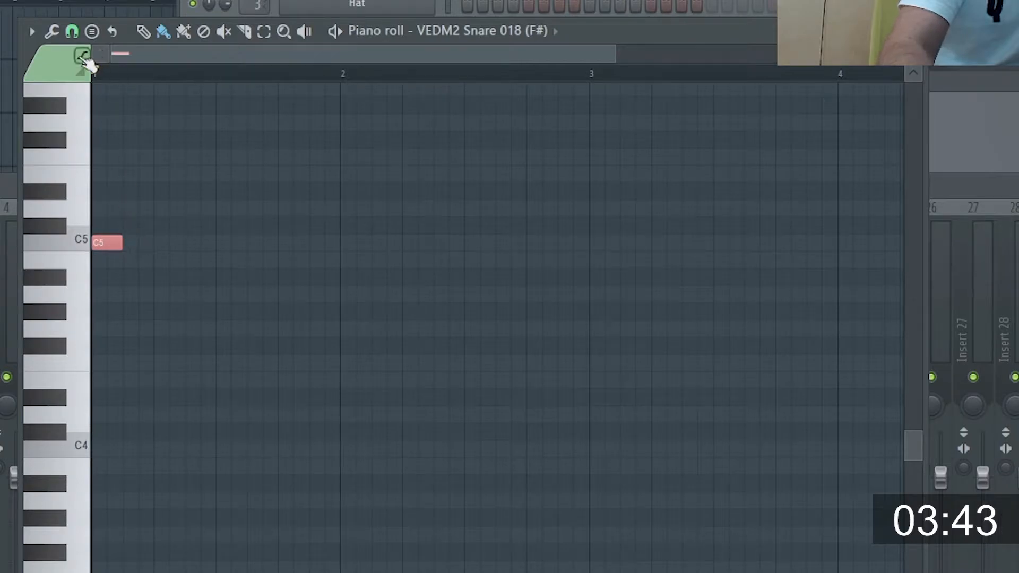
left_click(72, 31)
left_click(88, 96)
left_click(72, 32)
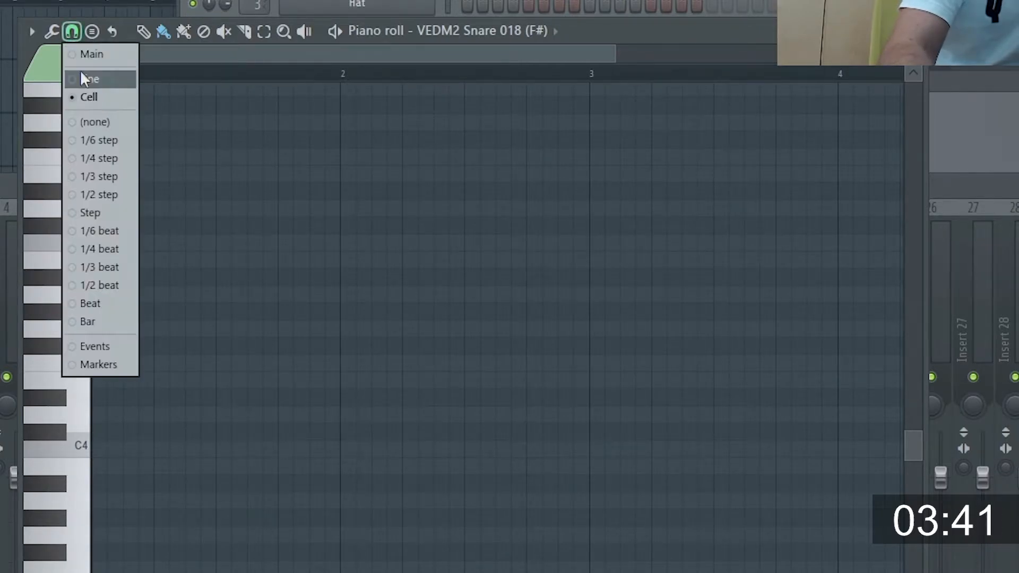
left_click(416, 59)
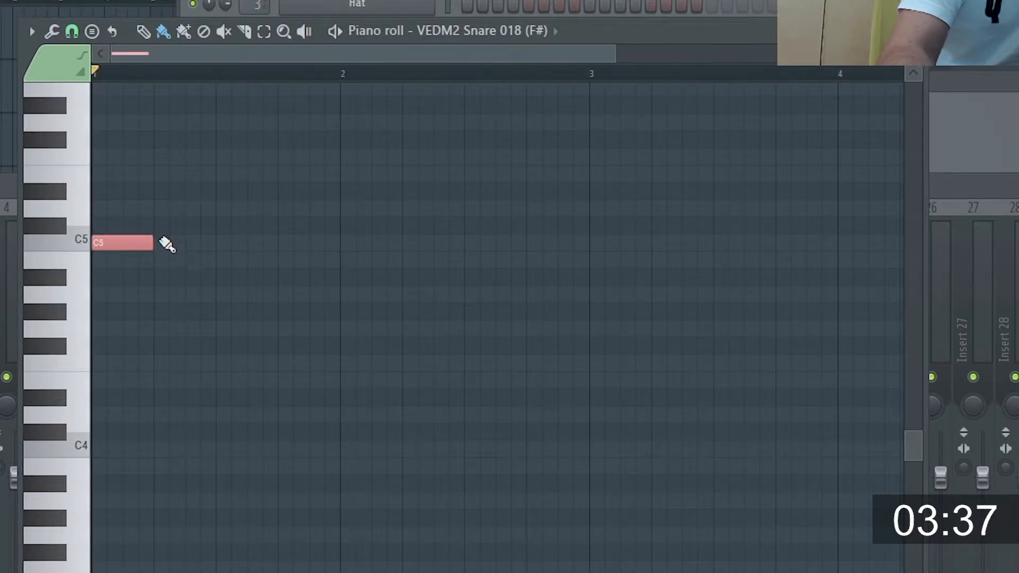
- Paint back-to-back one-beat C5 snare notes from the start of bar 1 through the end of bar 4
mouse_move(177, 249)
left_mouse_down()
mouse_move(170, 241)
mouse_move(716, 232)
mouse_move(849, 241)
left_mouse_up()
left_click_drag(420, 55, 743, 55)
left_click_drag(508, 245, 553, 241)
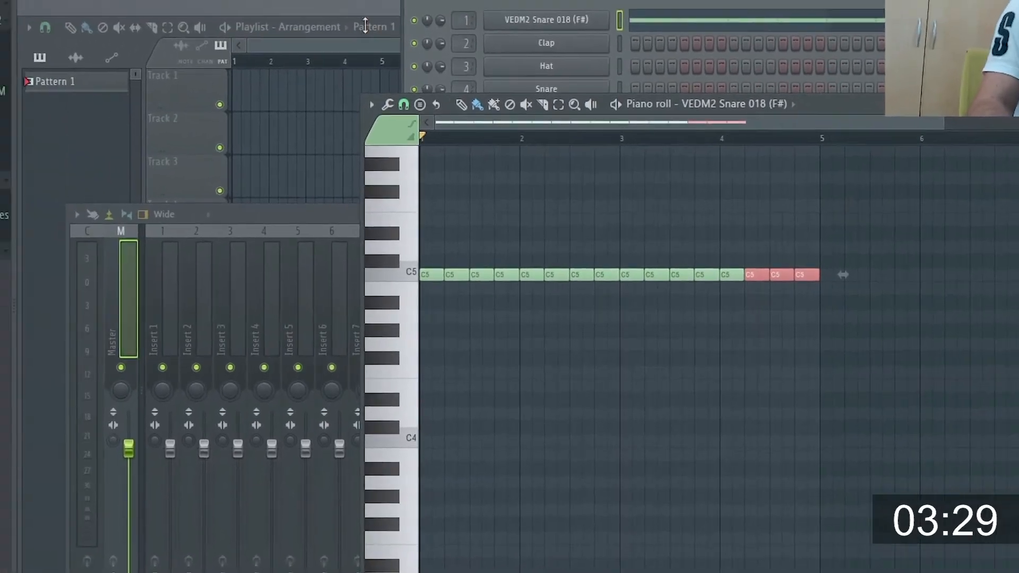
- Bring the playlist forward and place Pattern 1 at bar 1 of Track 1
left_click(355, 22)
left_click(384, 127)
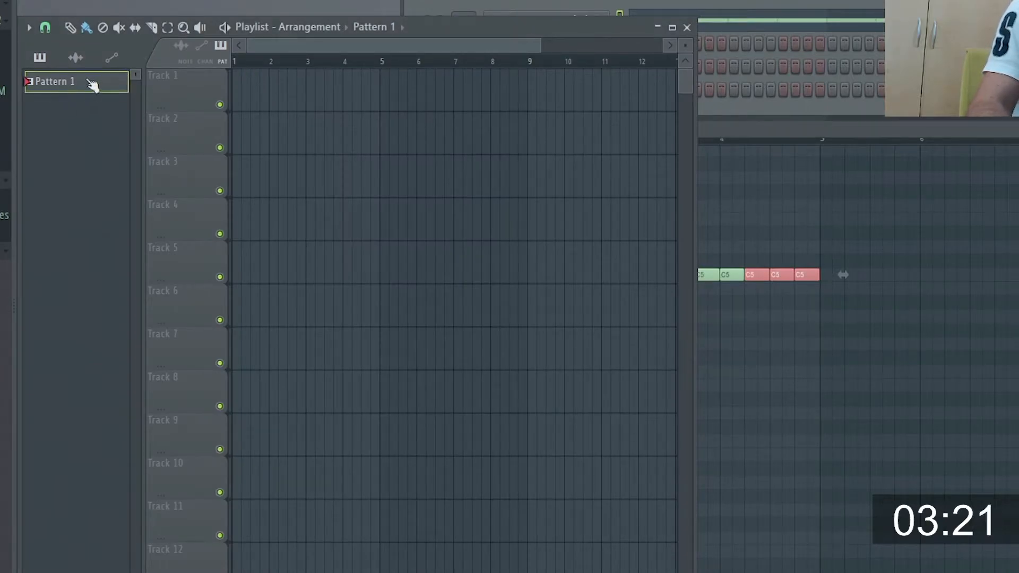
left_click(249, 88)
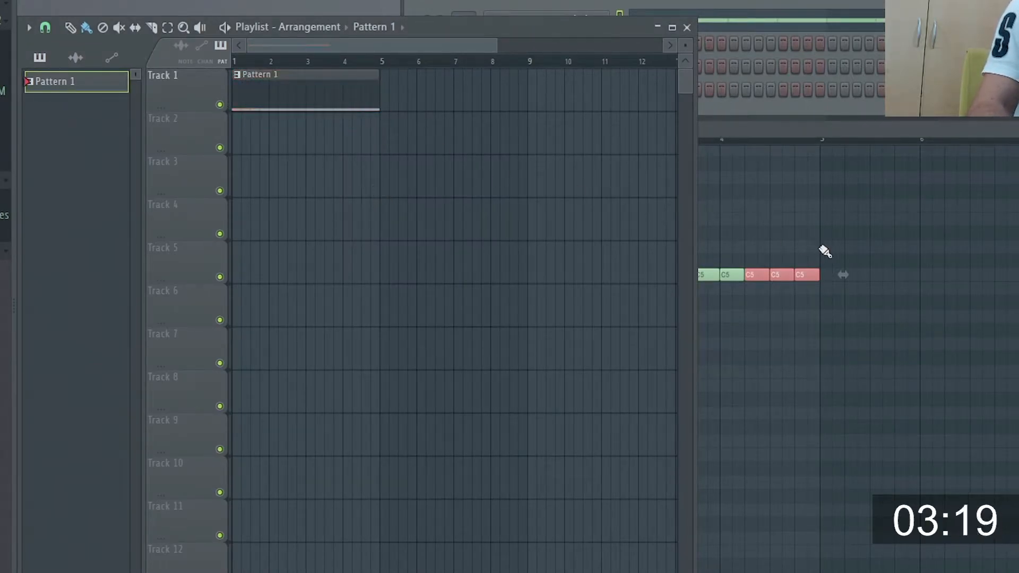
- Play back the arrangement to hear the snare notes, and return to the snare's piano roll
left_click(825, 251)
left_click_drag(947, 123, 1017, 130)
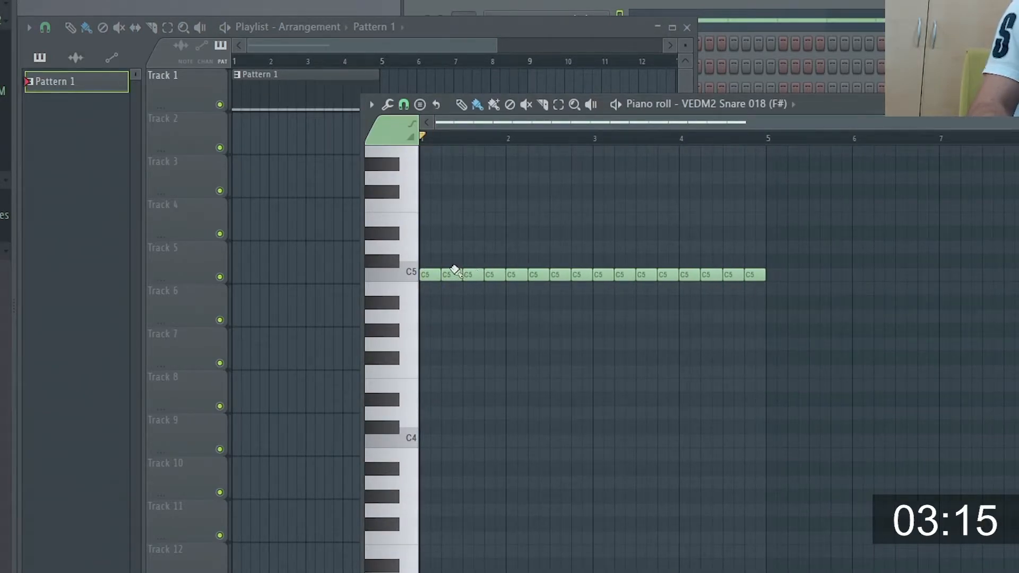
left_click(253, 76)
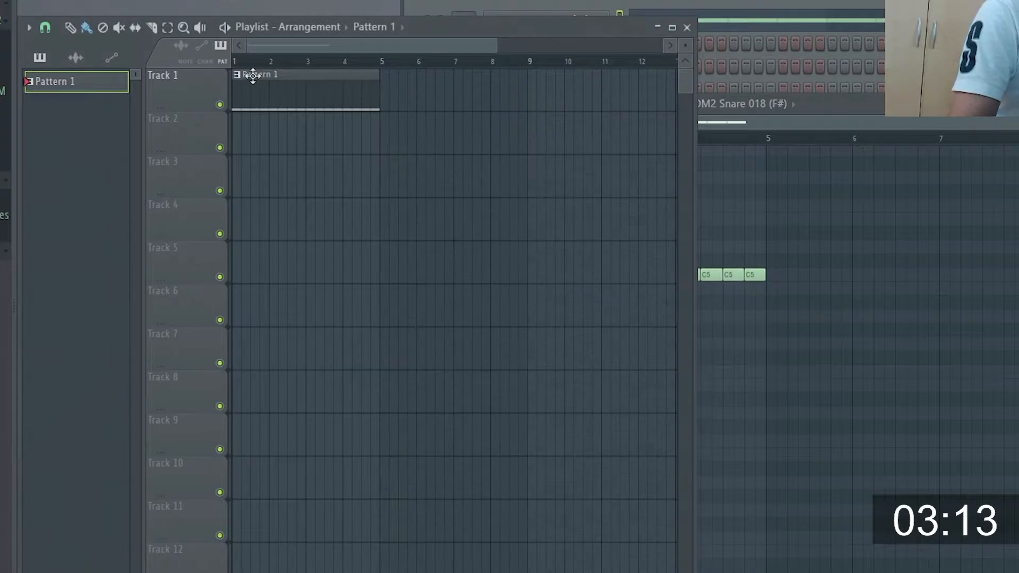
key("space")
left_click(804, 379)
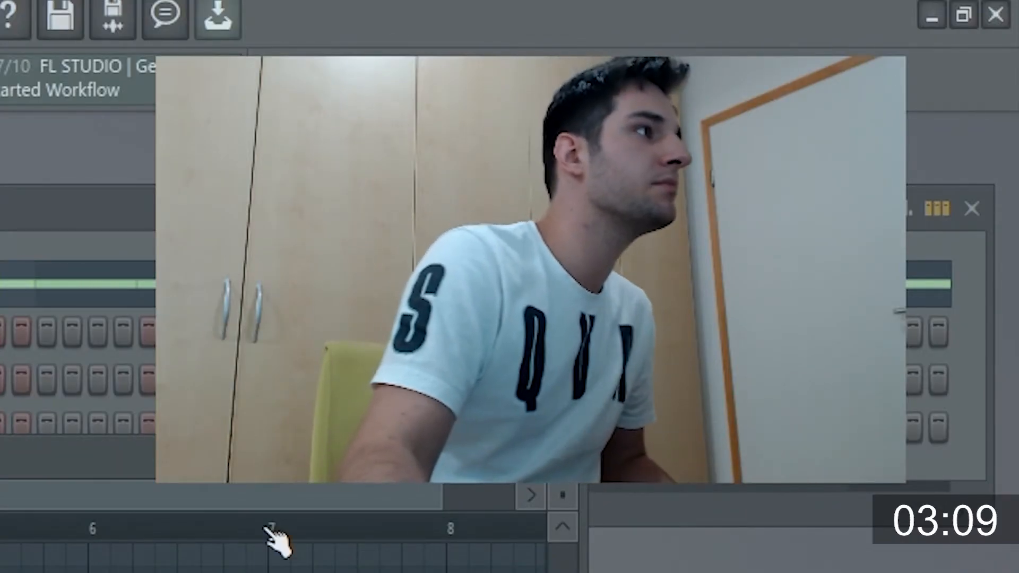
left_click_drag(441, 494, 0, 494)
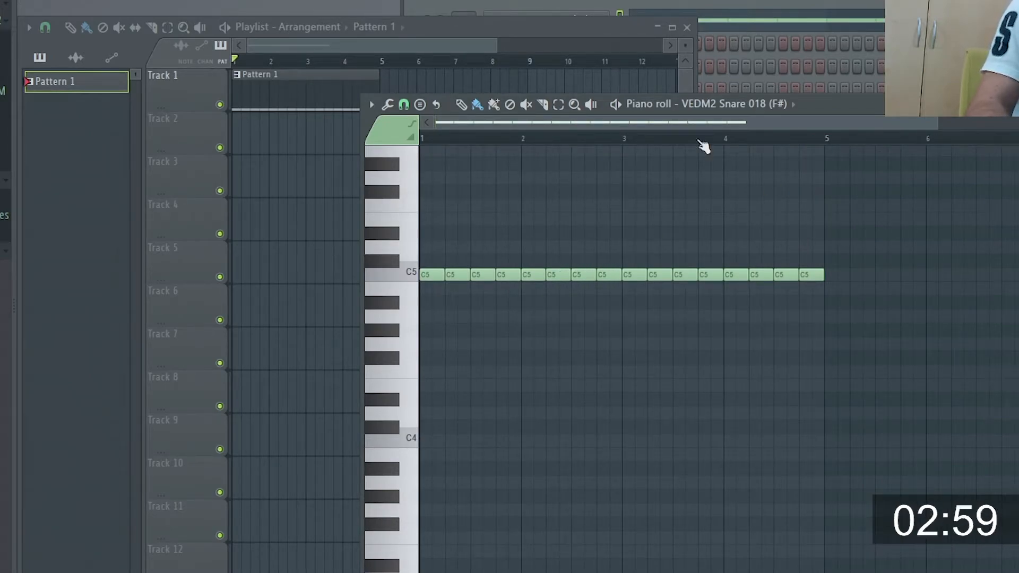
- Paint back-to-back half-beat C5 snare notes from the start of bar 5 through the end of bar 6
left_click_drag(692, 123, 821, 126)
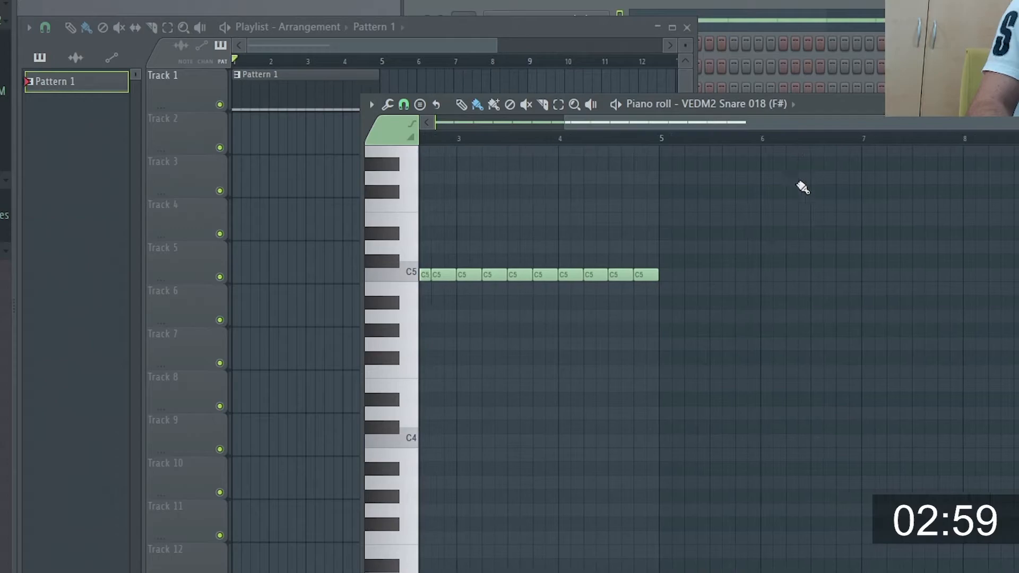
left_click(670, 275)
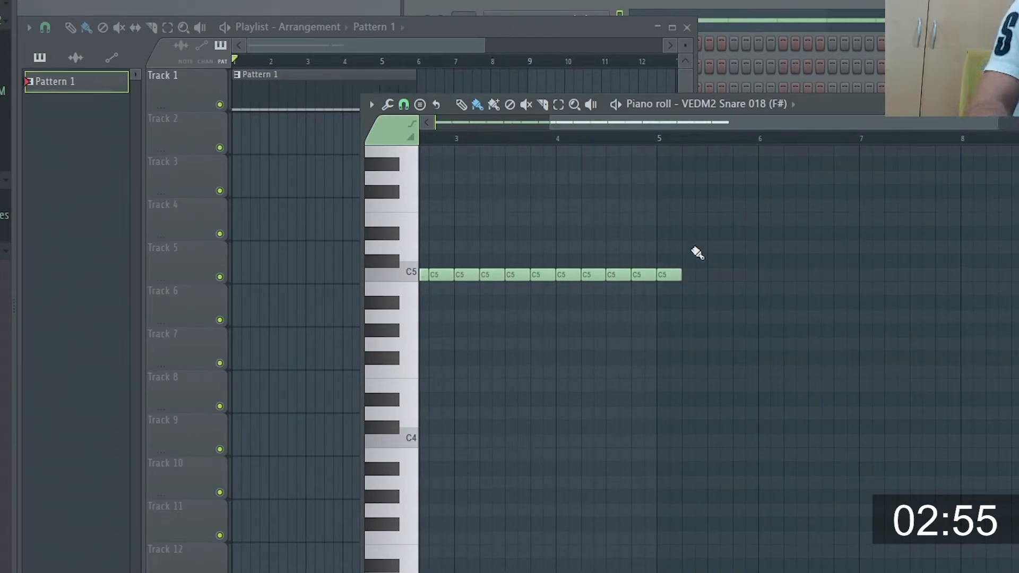
left_click_drag(705, 125, 494, 154)
left_click_drag(771, 125, 907, 146)
left_click_drag(647, 276, 846, 275)
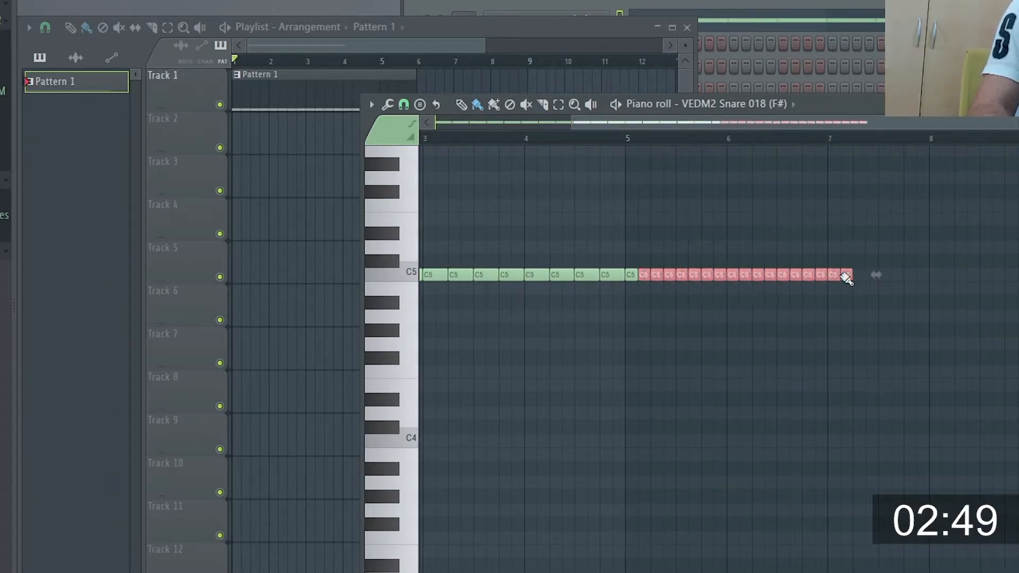
- Shorten the C5 snare note at the start of bar 7, paint back-to-back copies through the bar's end, and close the piano roll
left_click_drag(783, 126, 838, 128)
left_click(749, 275)
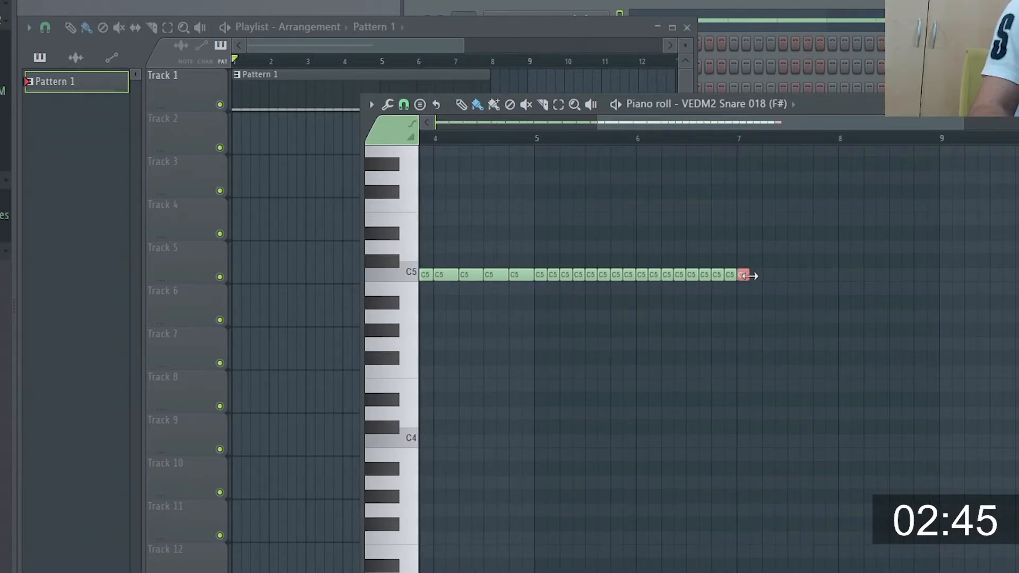
left_click_drag(965, 124, 839, 124)
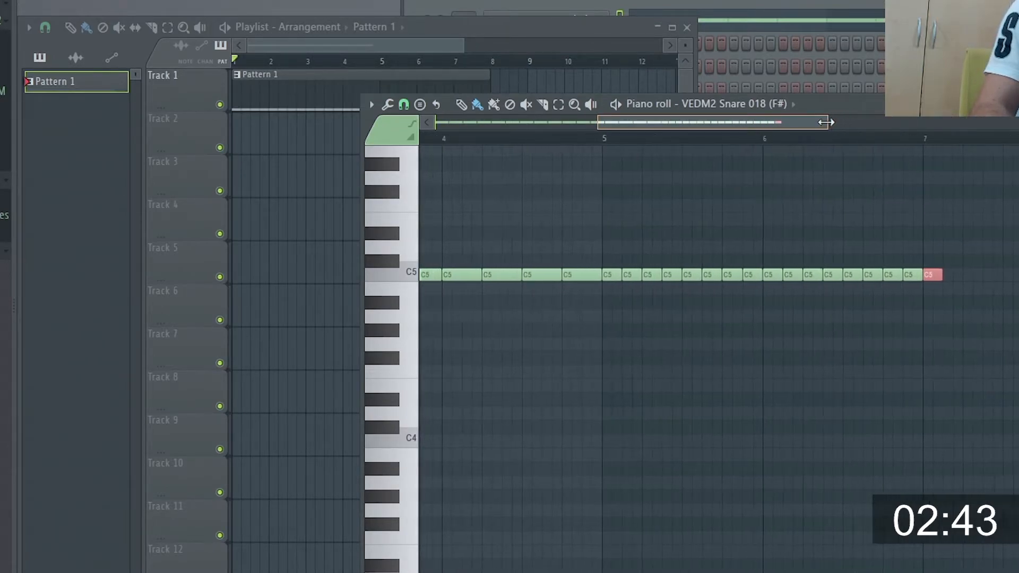
left_click_drag(762, 125, 821, 132)
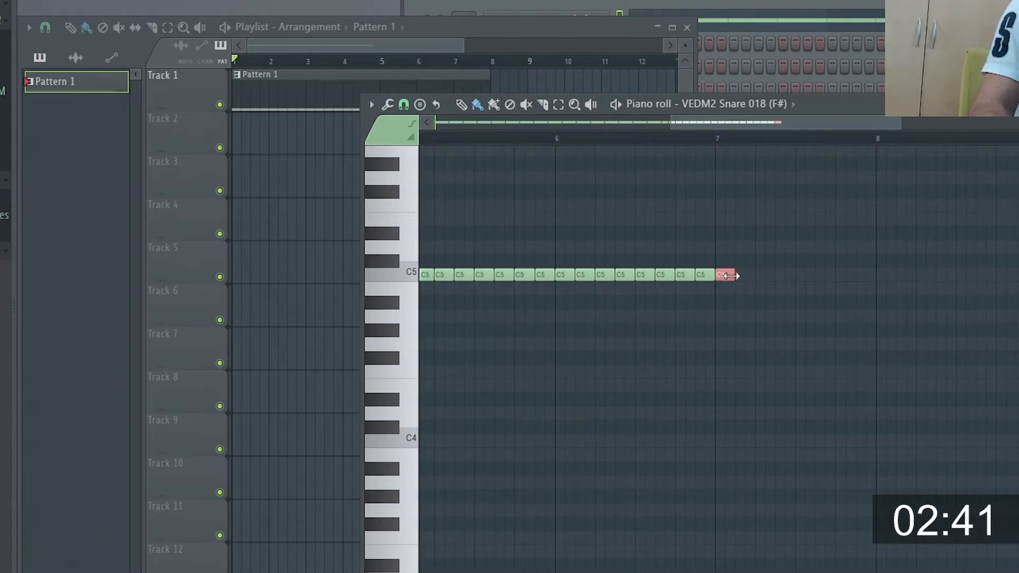
mouse_move(732, 276)
left_mouse_down()
mouse_move(905, 276)
mouse_move(884, 273)
left_mouse_up()
key("F7")
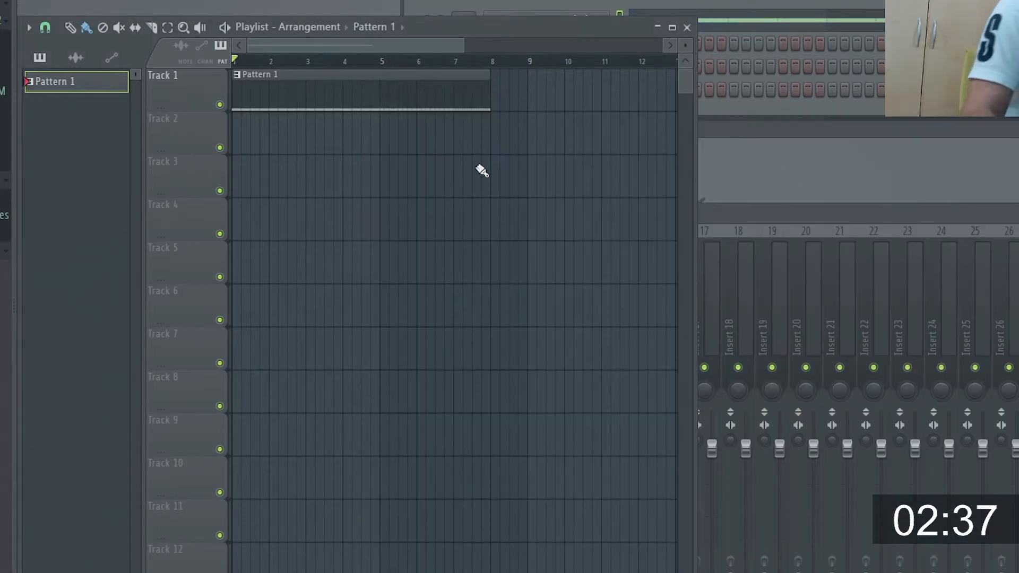
- Play back the arrangement from the middle of bar 3 to hear the faster snare notes
left_click(328, 61)
key("space")
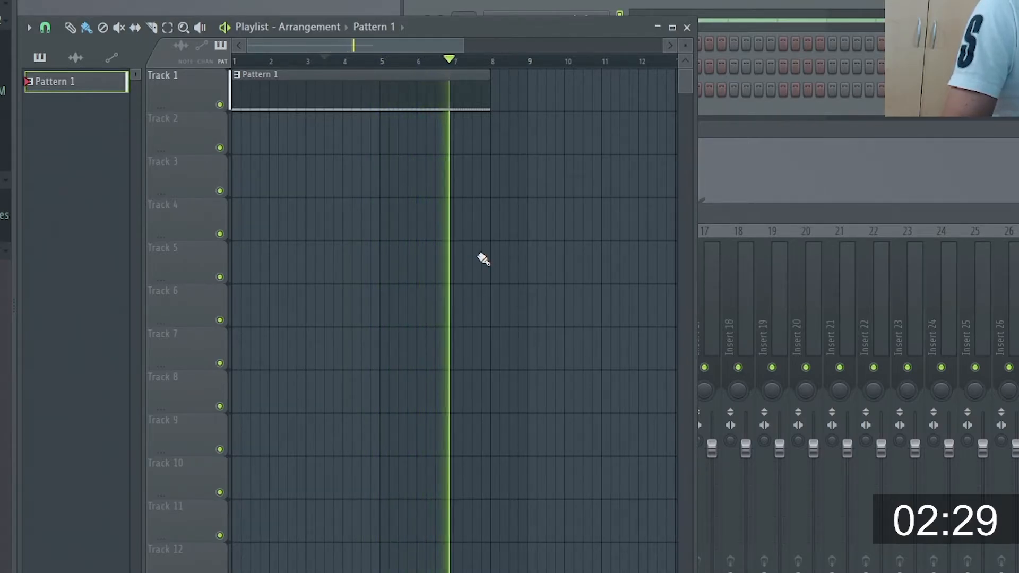
key("space")
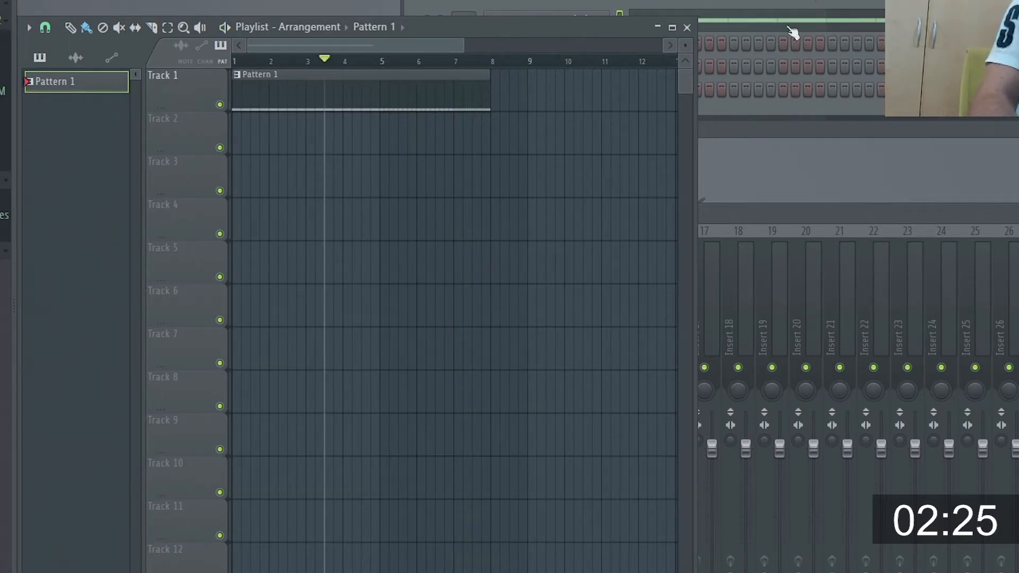
- Bring the channel rack forward and open the channel settings of VEDM2 Snare 018 (F#)
left_click(762, 131)
left_click(475, 190)
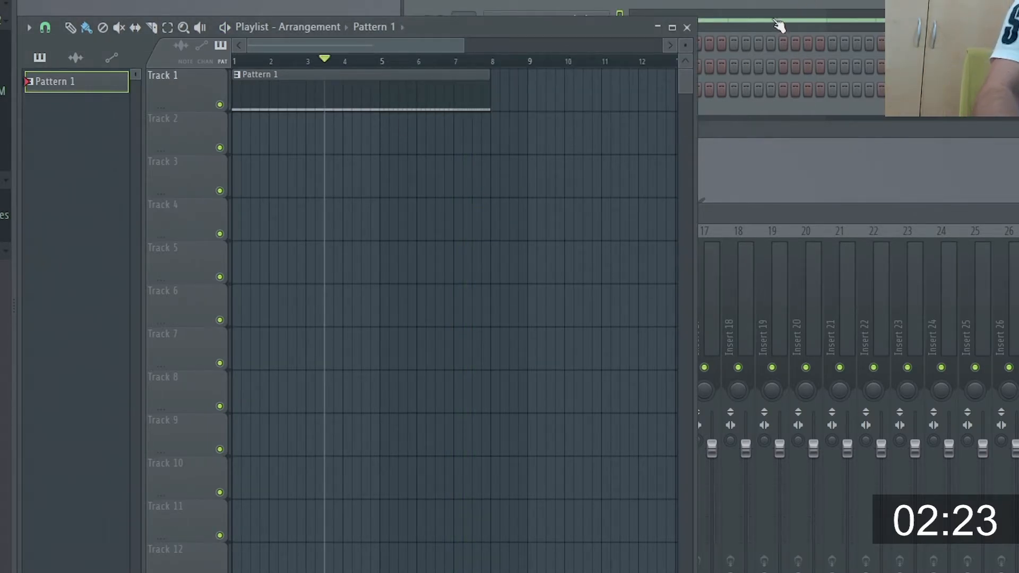
left_click(758, 11)
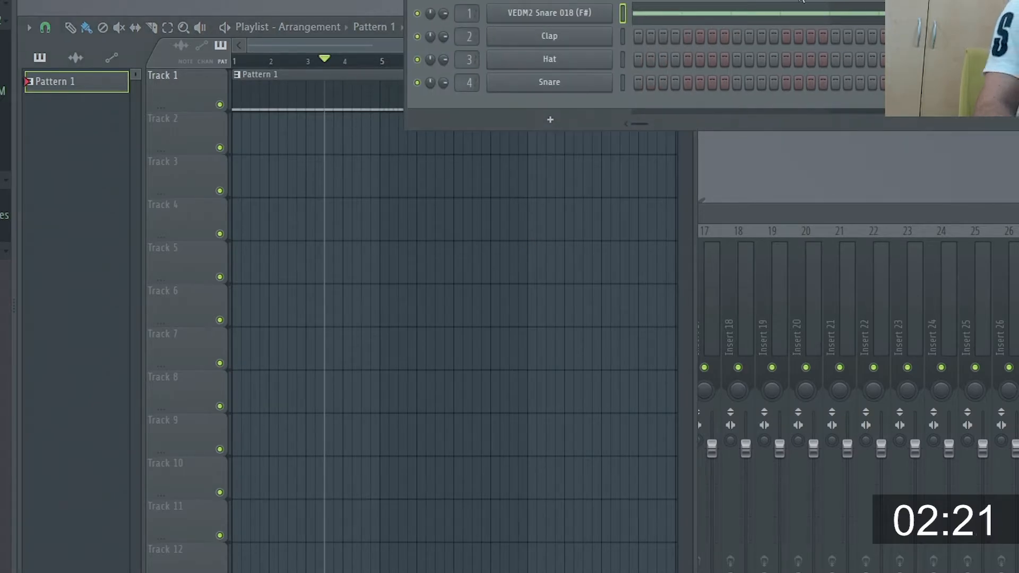
left_click(806, 6)
left_click(806, 6)
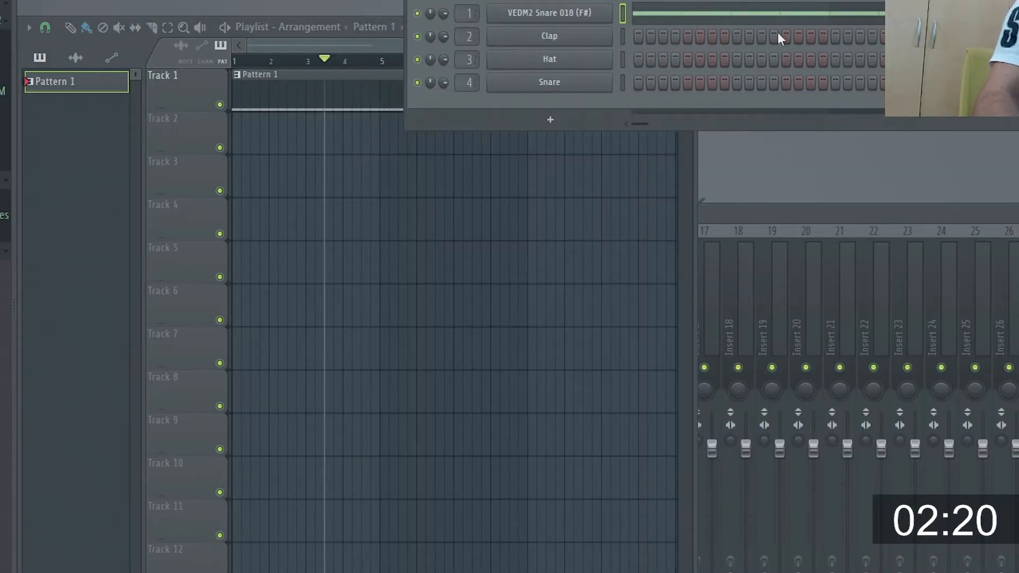
left_click(554, 15)
left_click_drag(365, 140, 726, 185)
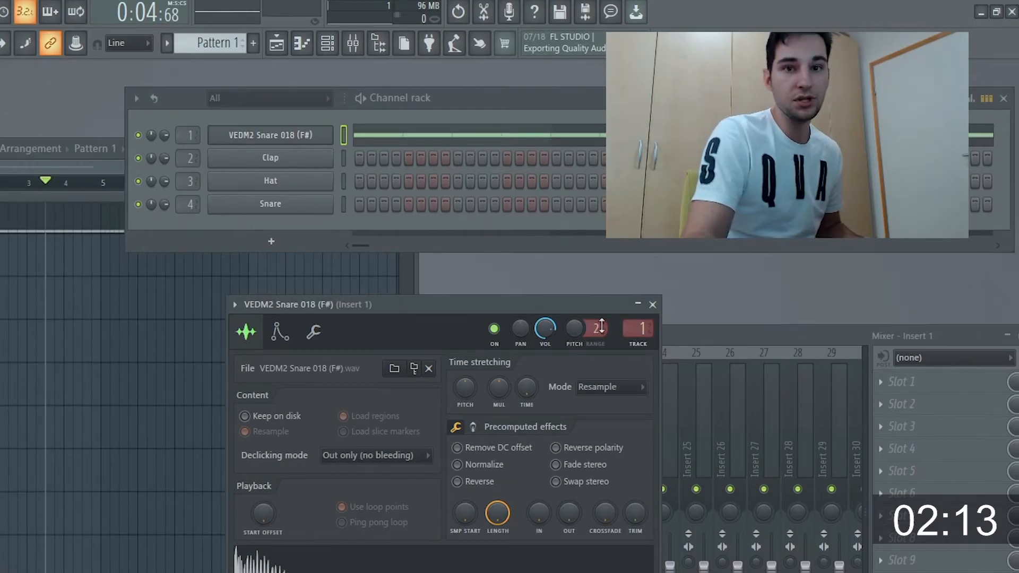
- Set the snare channel's pitch range to 12
scroll(601, 326, "up", 9)
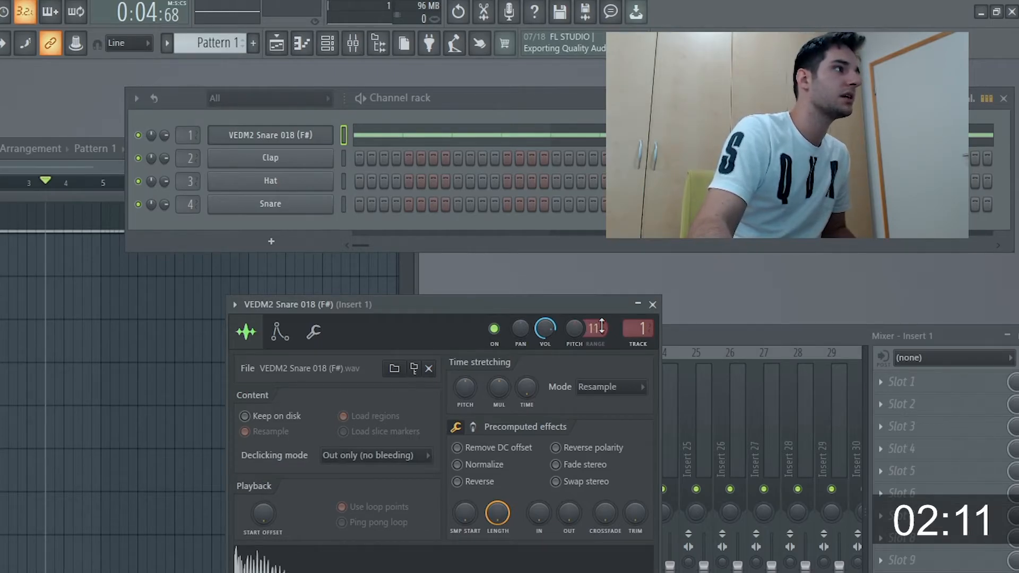
scroll(596, 330, "up", 9)
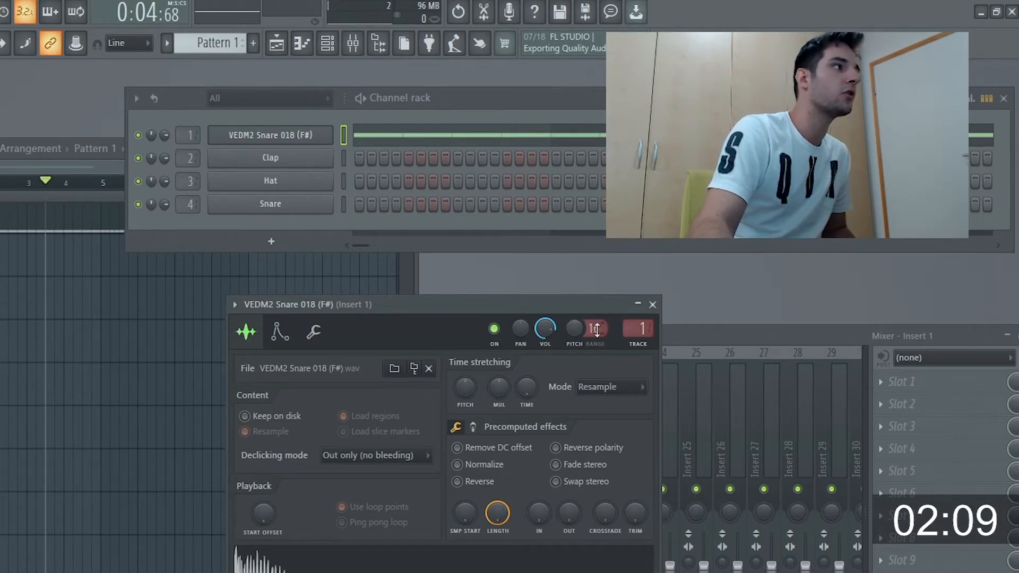
scroll(601, 329, "up", 20)
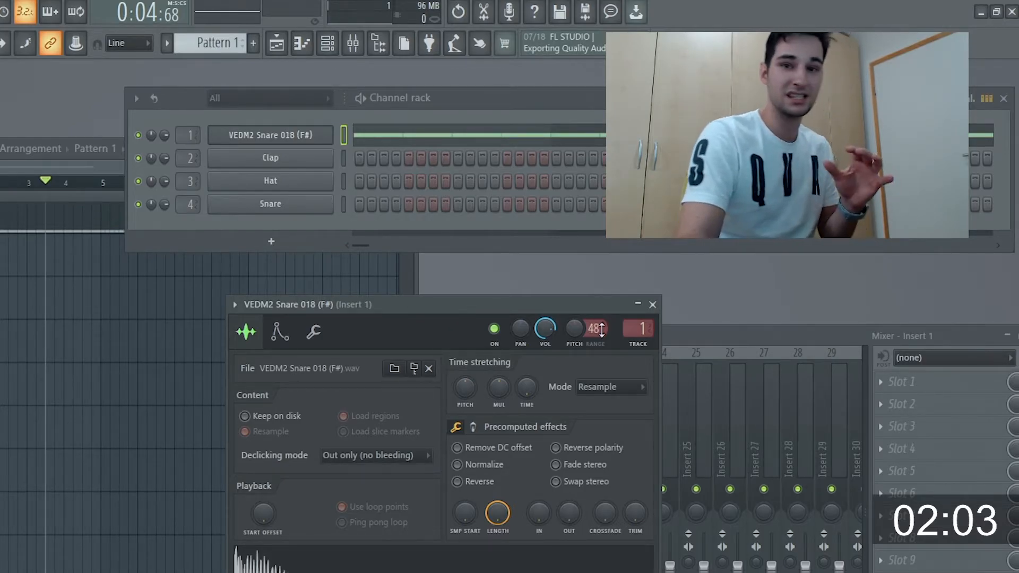
scroll(601, 329, "down", 20)
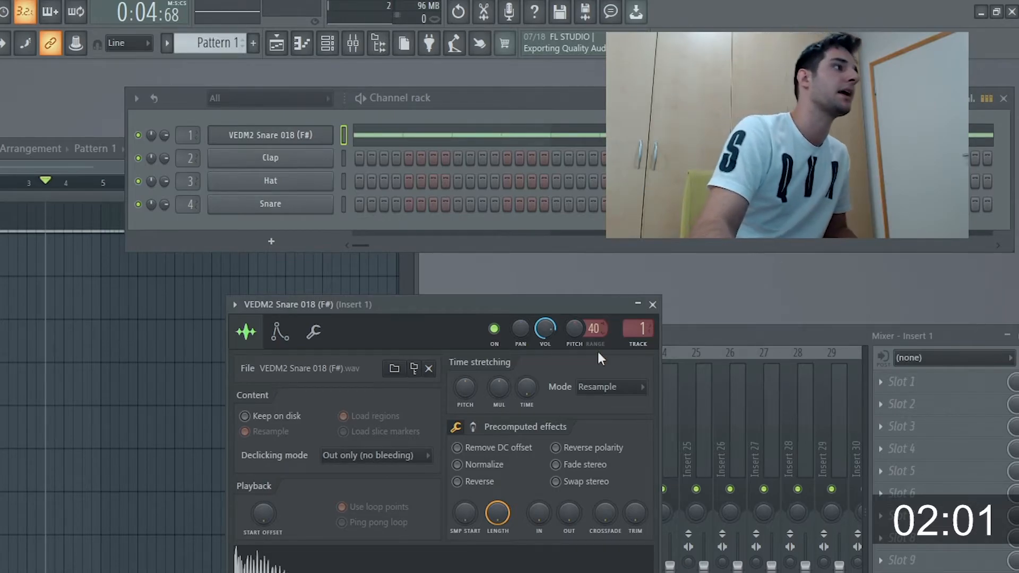
scroll(602, 330, "down", 14)
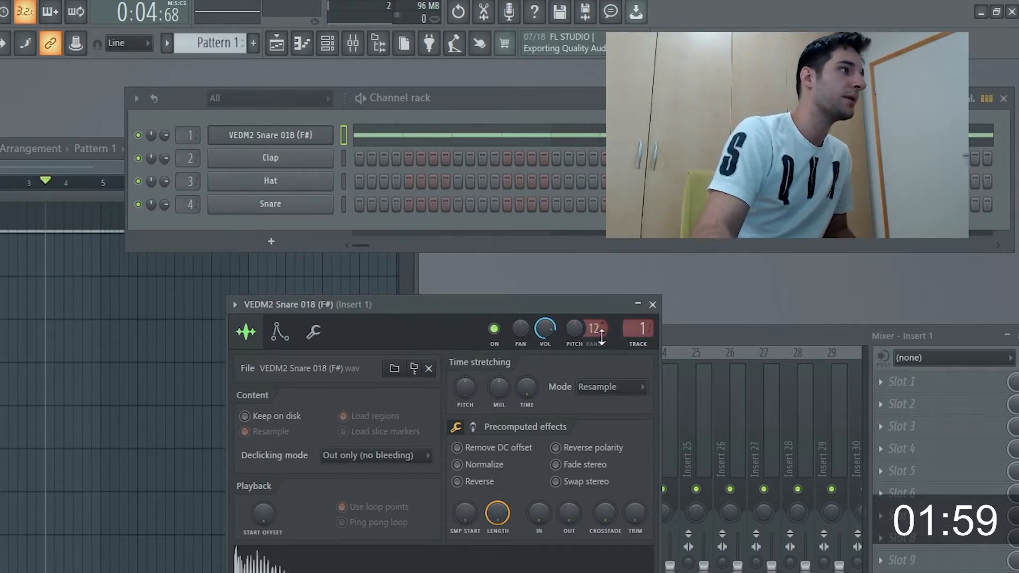
- Select bars 1 through 7 on the playlist timeline and move the snare's channel settings clear of the playlist
left_click_drag(586, 305, 677, 299)
left_click(91, 300)
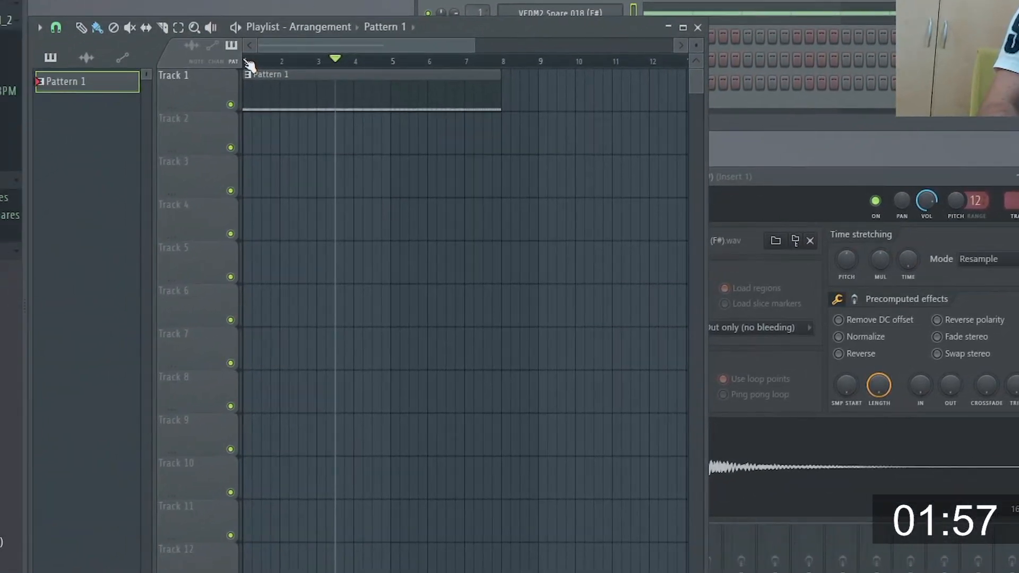
left_click_drag(249, 63, 464, 78)
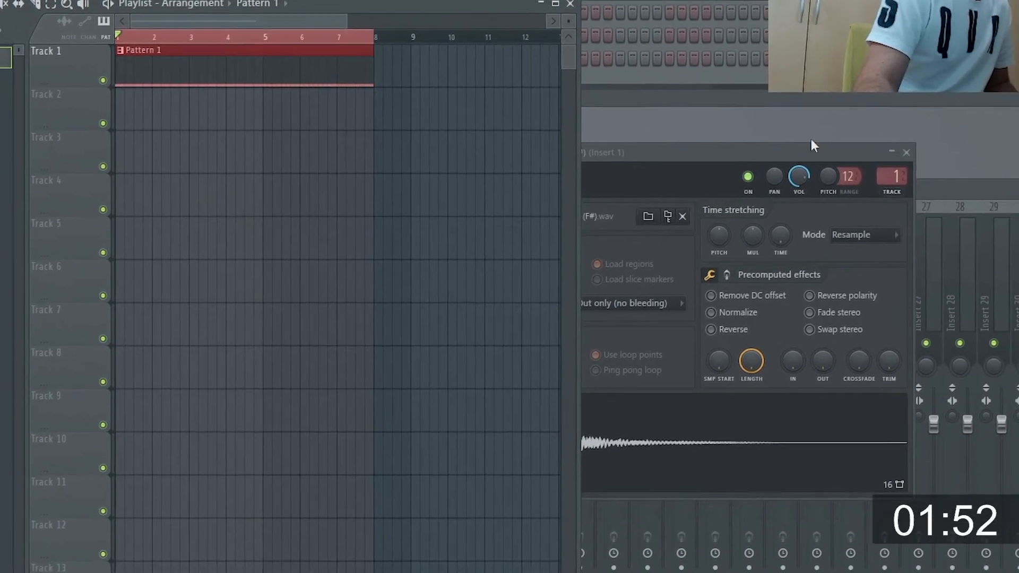
left_click_drag(931, 173, 1004, 185)
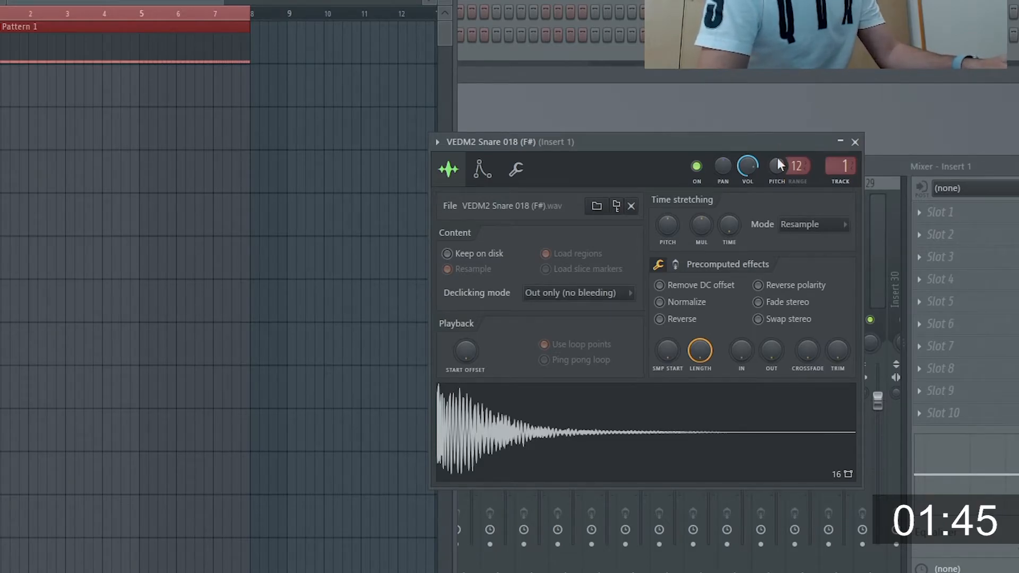
- Play back the snare with its channel pitch raised to hear the effect, and reset the pitch
key("space")
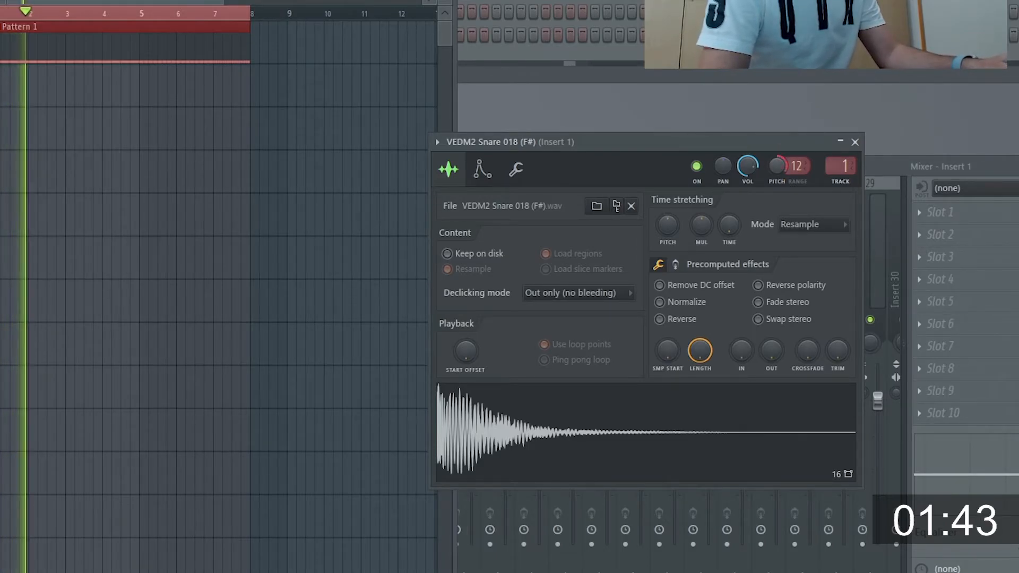
right_click(774, 163)
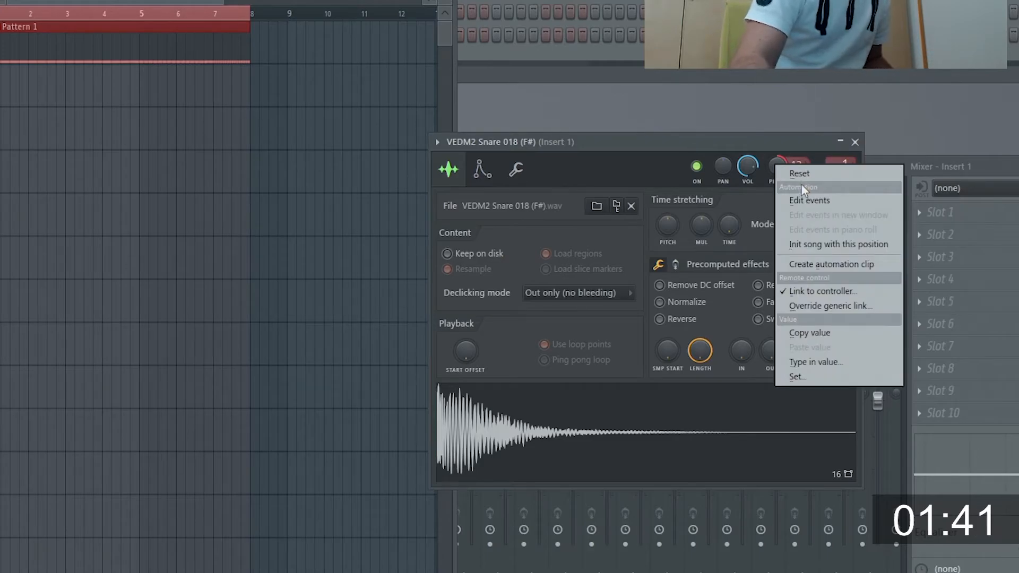
left_click(798, 175)
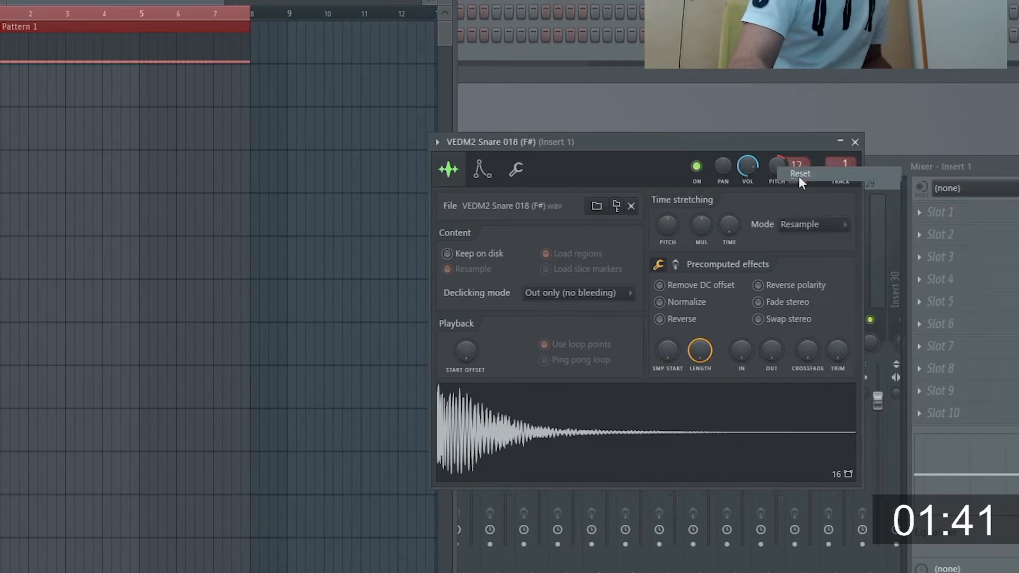
- Create an automation clip for the snare's channel pitch across bars 1 to 7 and add a point at bar 5
right_click(773, 166)
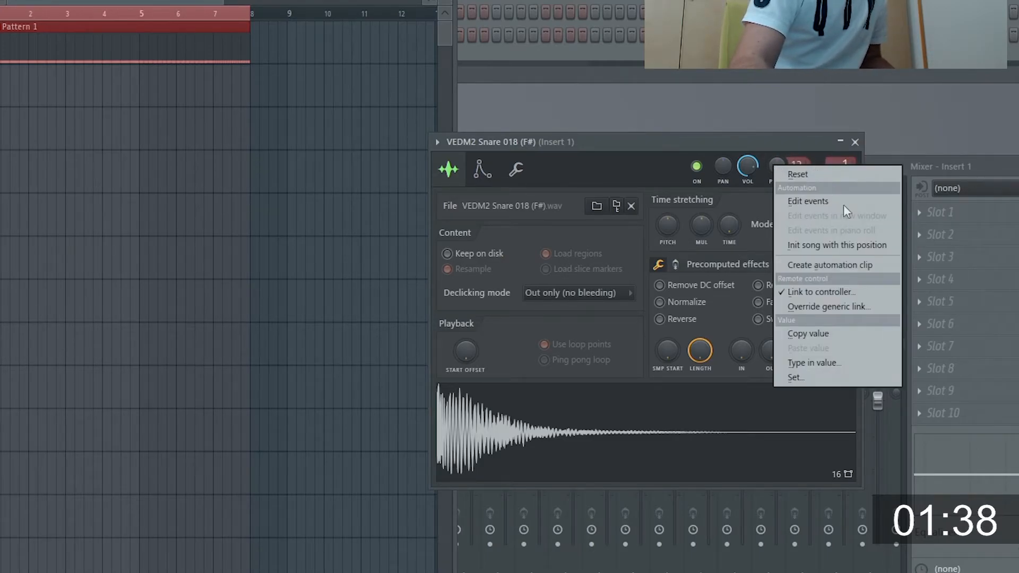
left_click(845, 264)
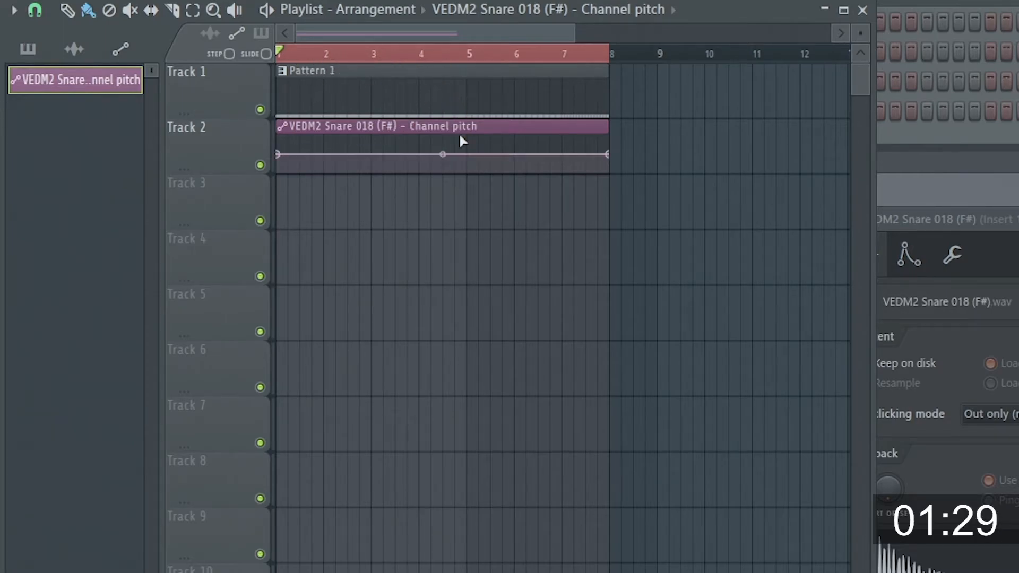
left_click_drag(509, 152, 484, 153)
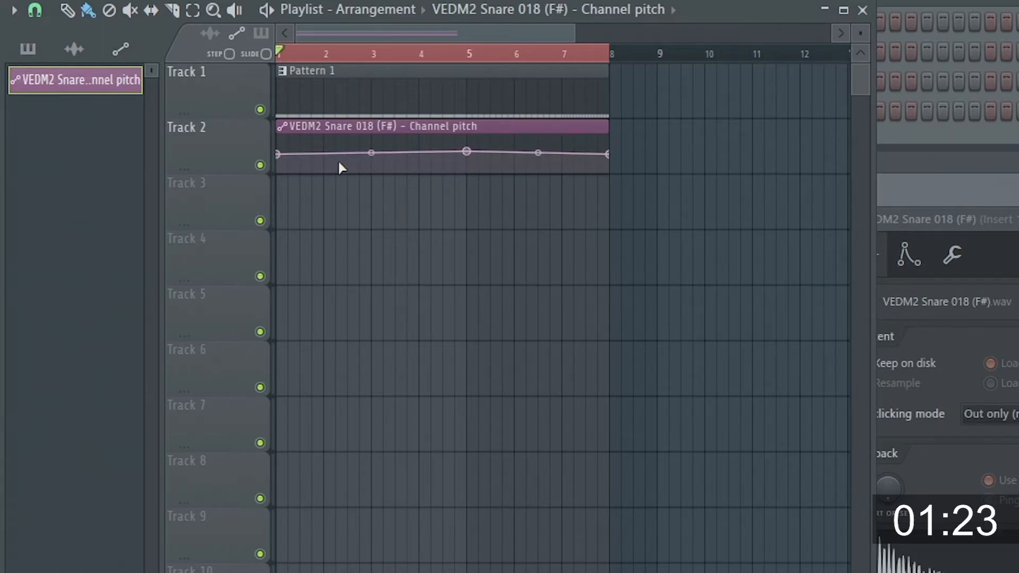
- Copy the first automation point's 50% value to the bar 5 point and raise the end point for a rising pitch ramp
right_click(276, 154)
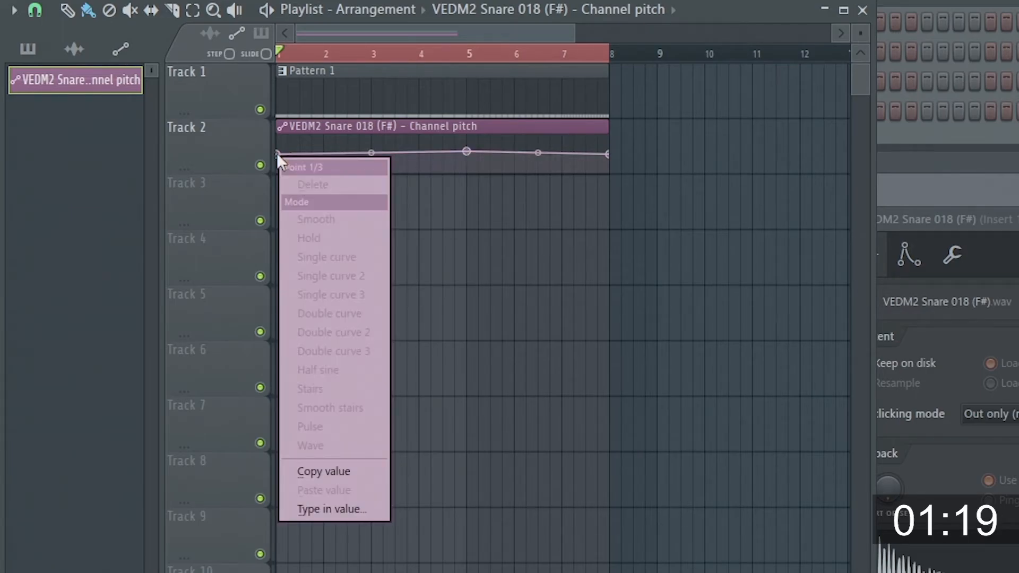
left_click(348, 474)
right_click(468, 152)
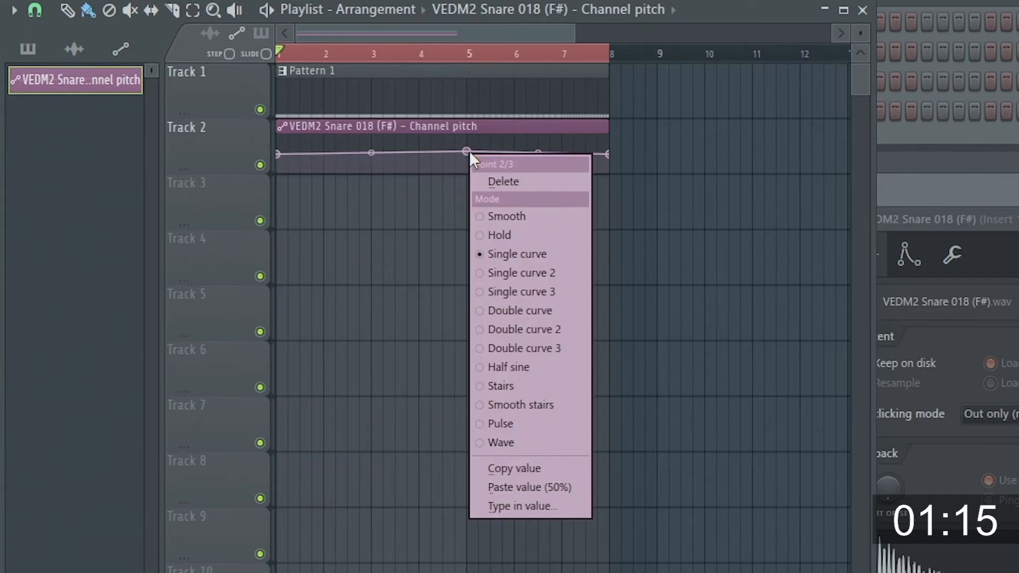
left_click(526, 488)
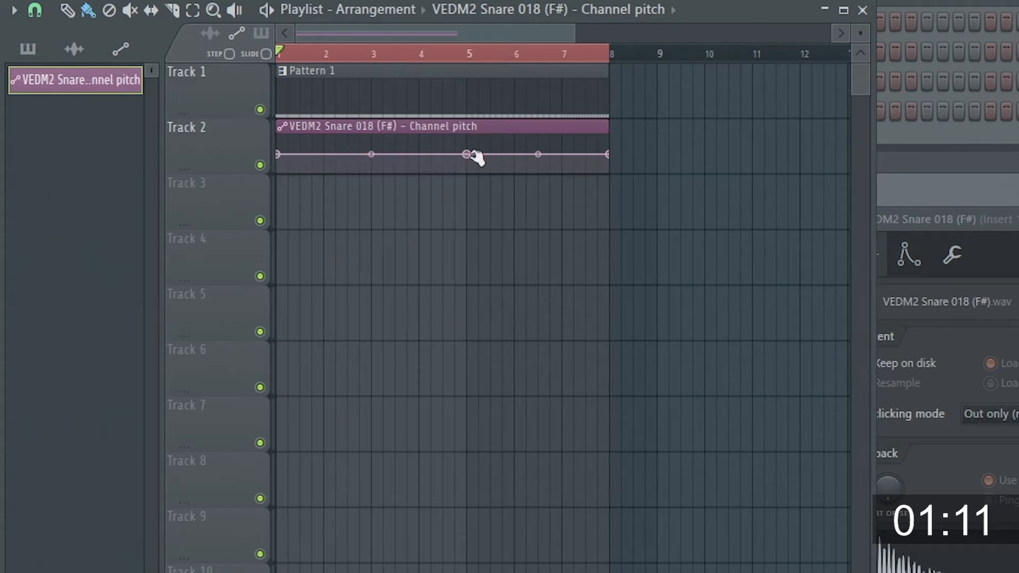
left_click_drag(613, 154, 613, 135)
- Clear the time selection and play back the arrangement from bar 4 to hear the pitch rise
left_click(549, 52)
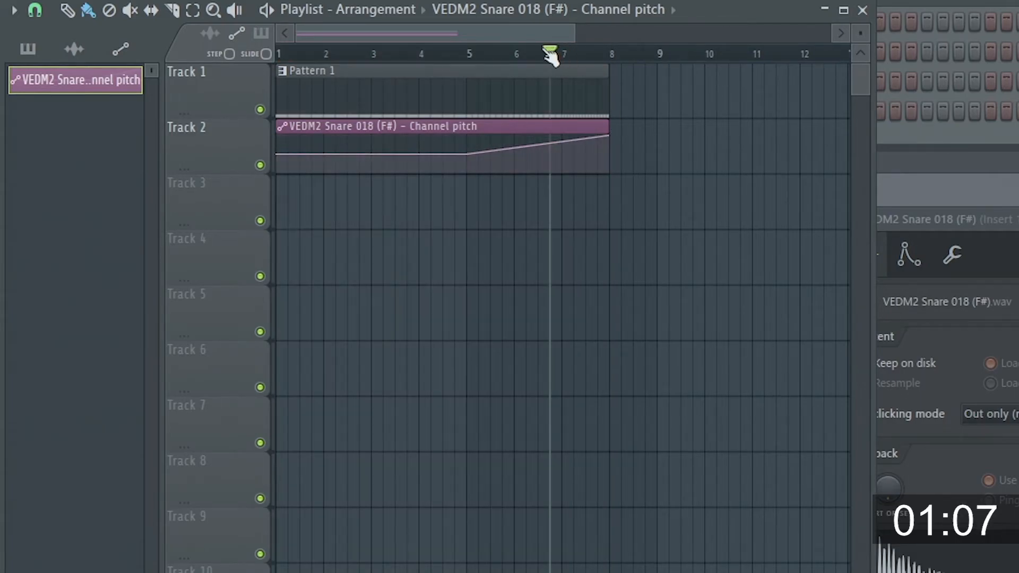
key("space")
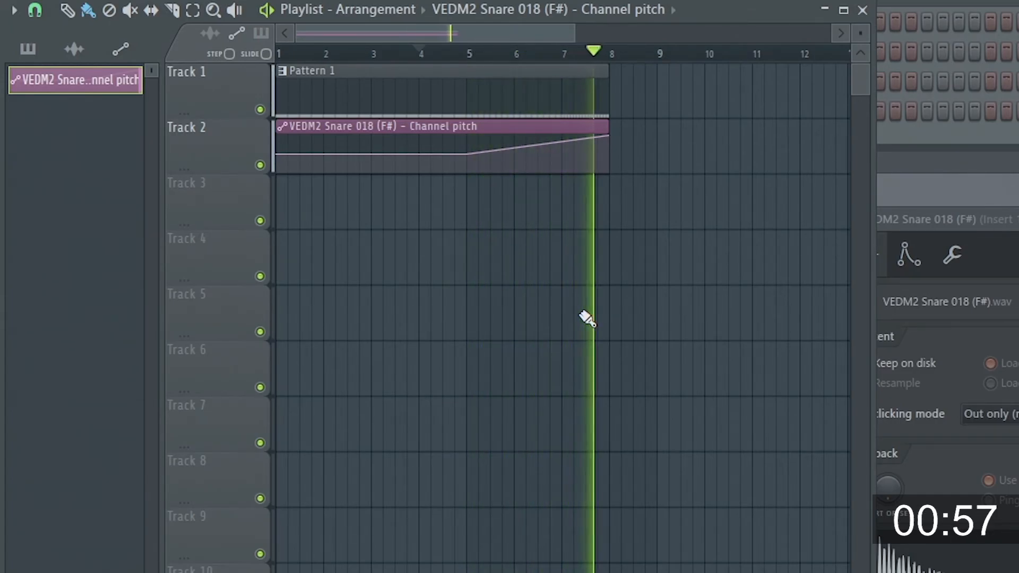
key("space")
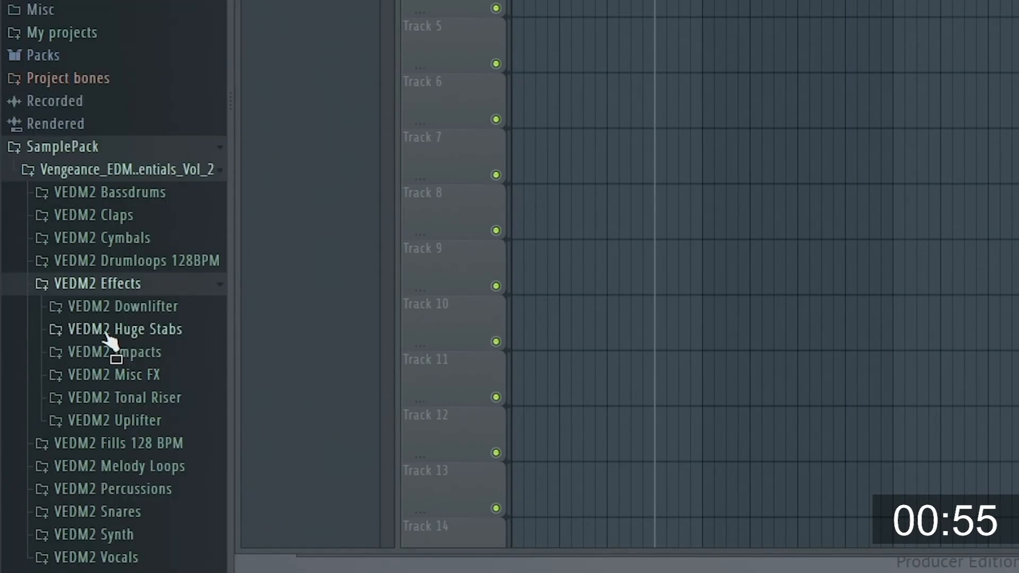
- Browse the VEDM2 Effects folder of the sample pack, checking the downlifters and opening the VEDM2 Impacts folder
scroll(109, 339, "down", 3)
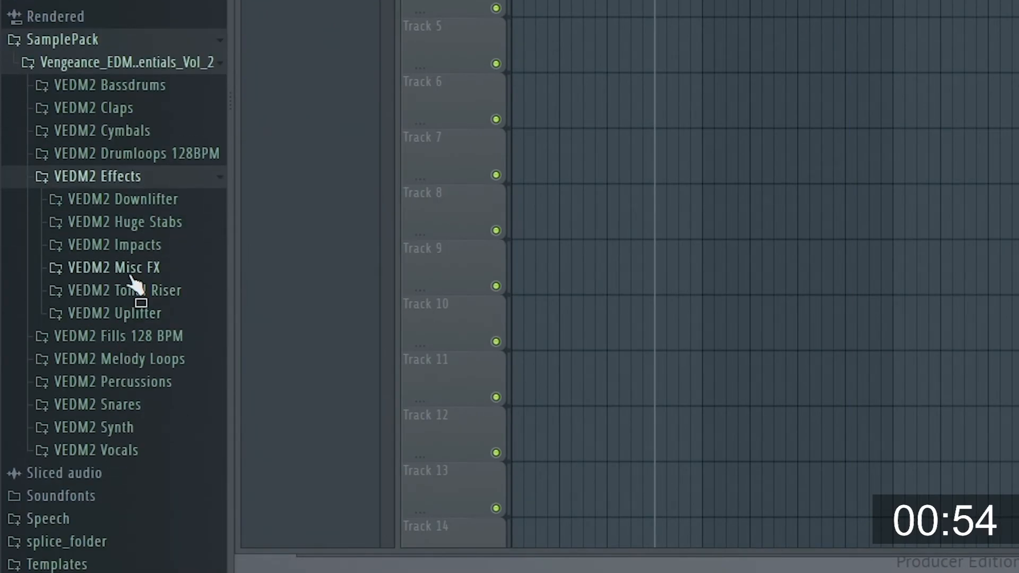
left_click(154, 208)
scroll(153, 242, "down", 9)
scroll(136, 181, "up", 7)
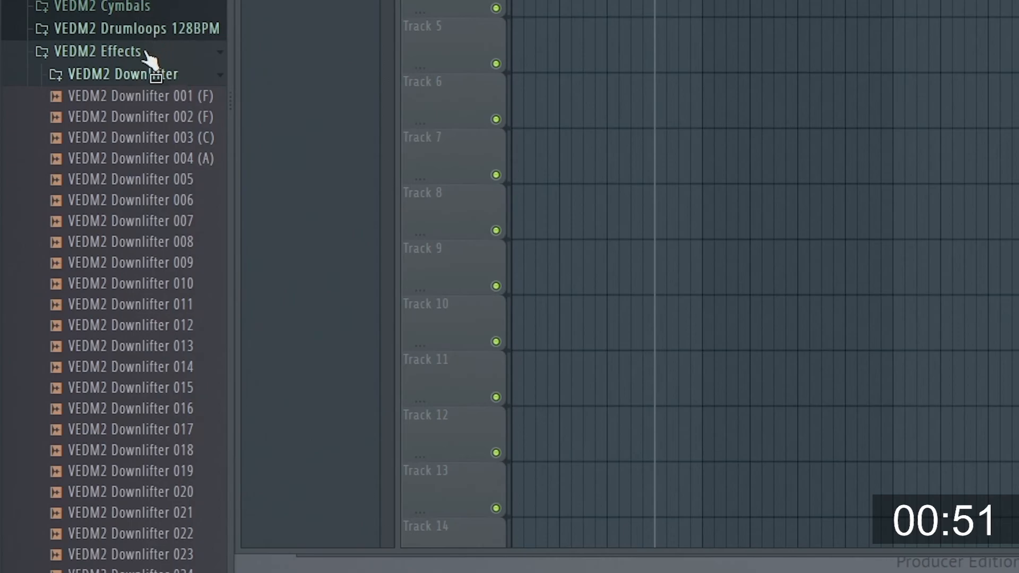
left_click(154, 73)
left_click(152, 247)
scroll(177, 250, "down", 8)
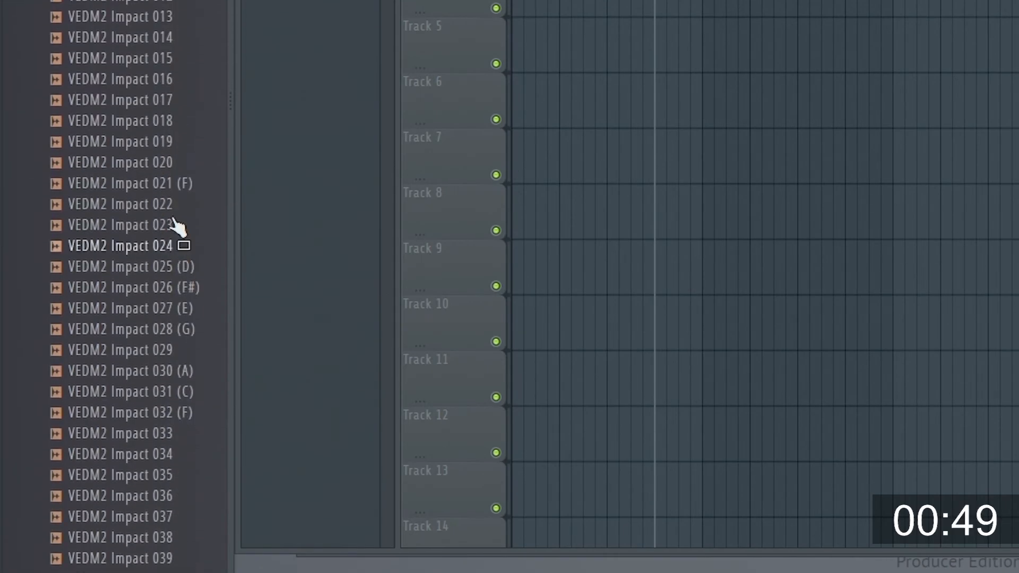
- Audition impact samples up to VEDM2 Impact 031 (C), adding VEDM2 Impact 026 (F#) to the project
left_click_drag(172, 332, 122, 318)
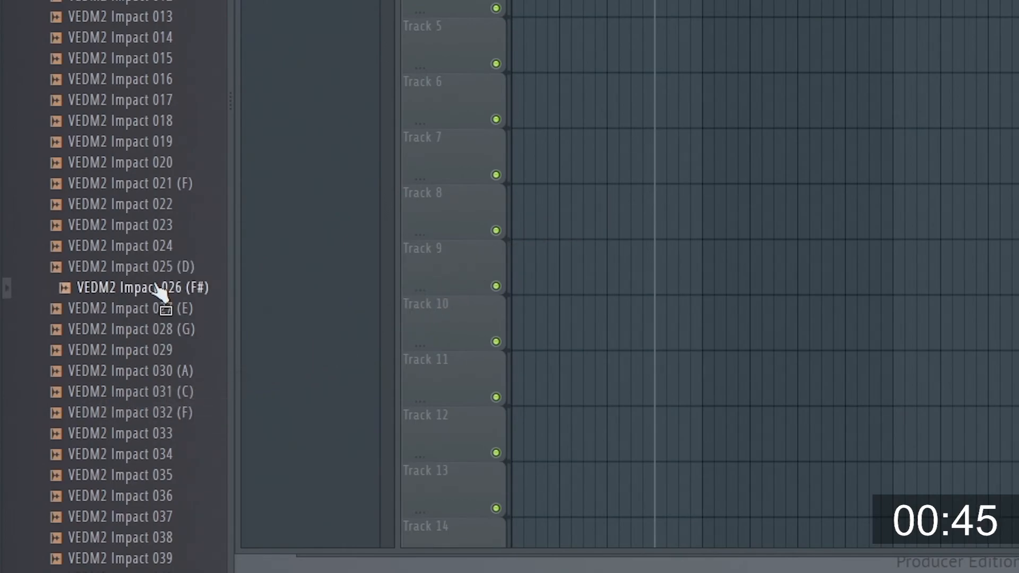
left_click_drag(210, 265, 833, 8)
left_click(200, 367)
left_click(185, 390)
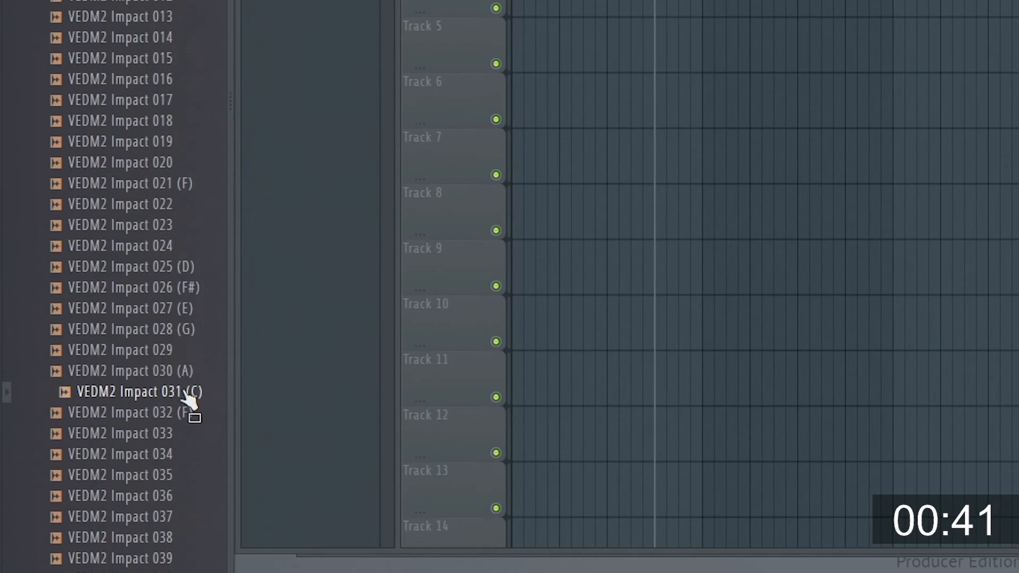
- Place VEDM2 Impact 031 (C) on Track 3 of the playlist at the start of bar 8
left_click_drag(180, 407, 879, 44)
left_click_drag(751, 265, 742, 150)
scroll(693, 166, "up", 2)
- Play back the arrangement from bar 4 through the closing impact, and bring the playlist back into view
mouse_move(568, 57)
left_mouse_down()
mouse_move(504, 58)
mouse_move(581, 56)
left_mouse_up()
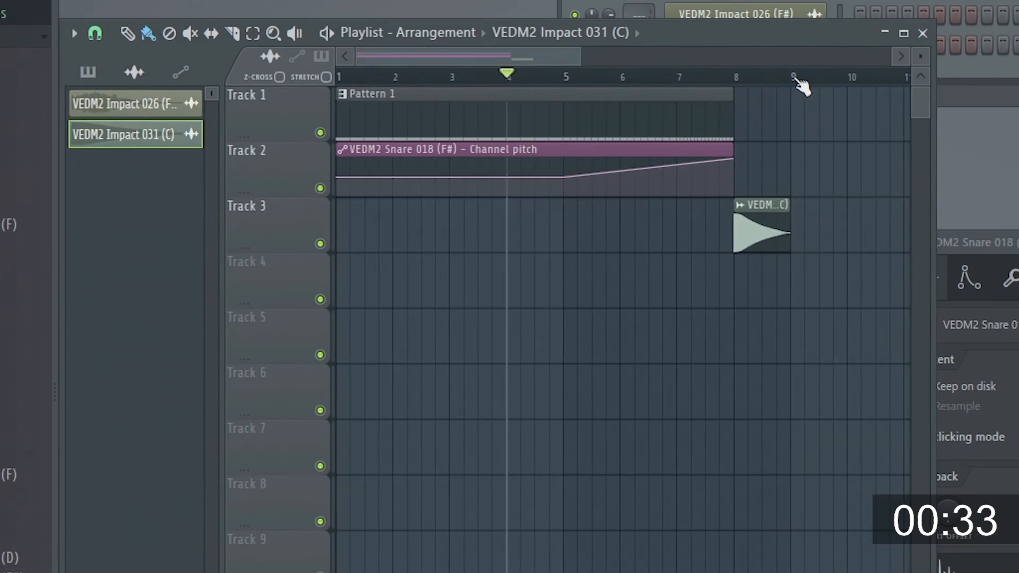
key("space")
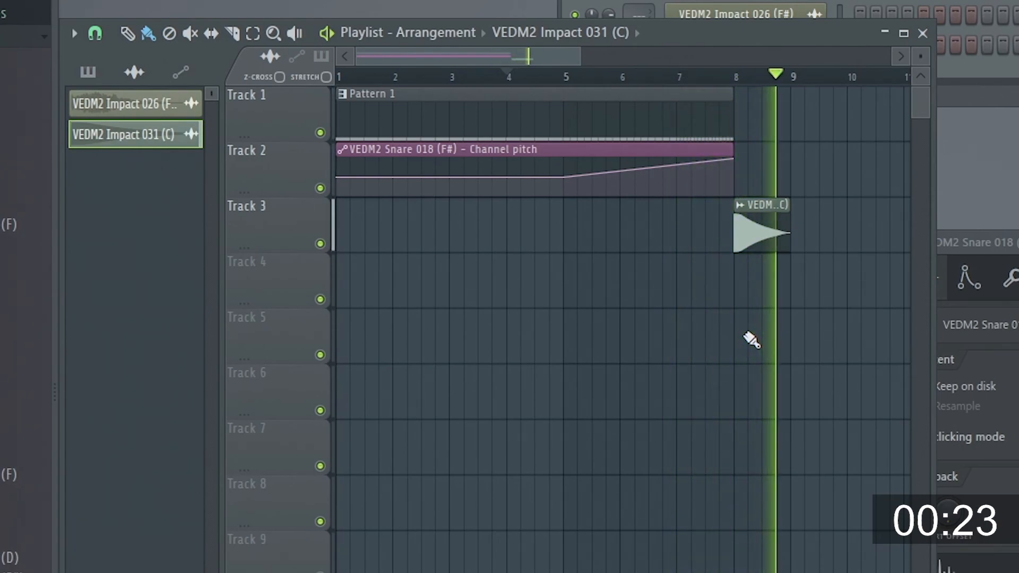
key("space")
left_click_drag(586, 63, 657, 59)
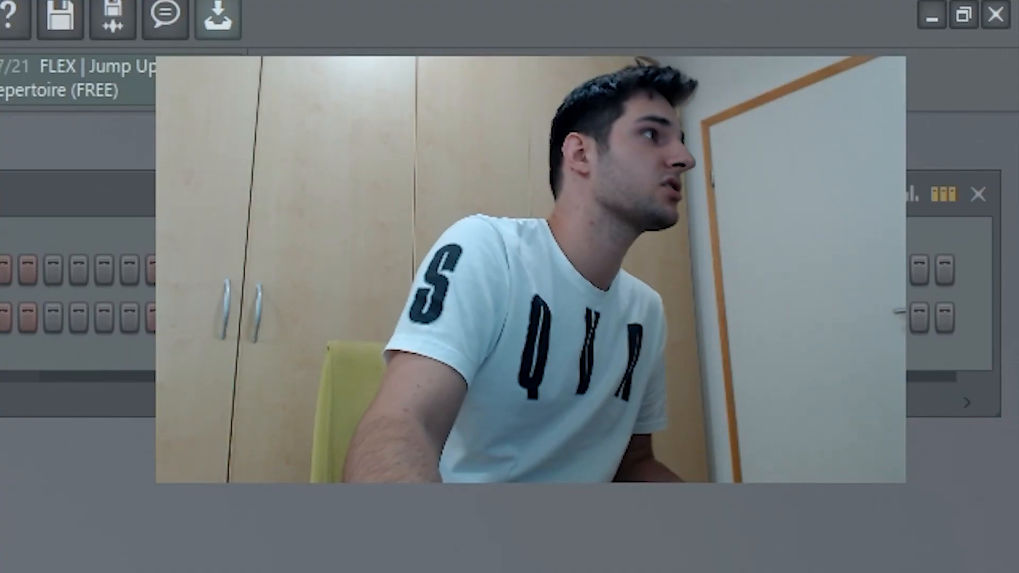
key("F5")
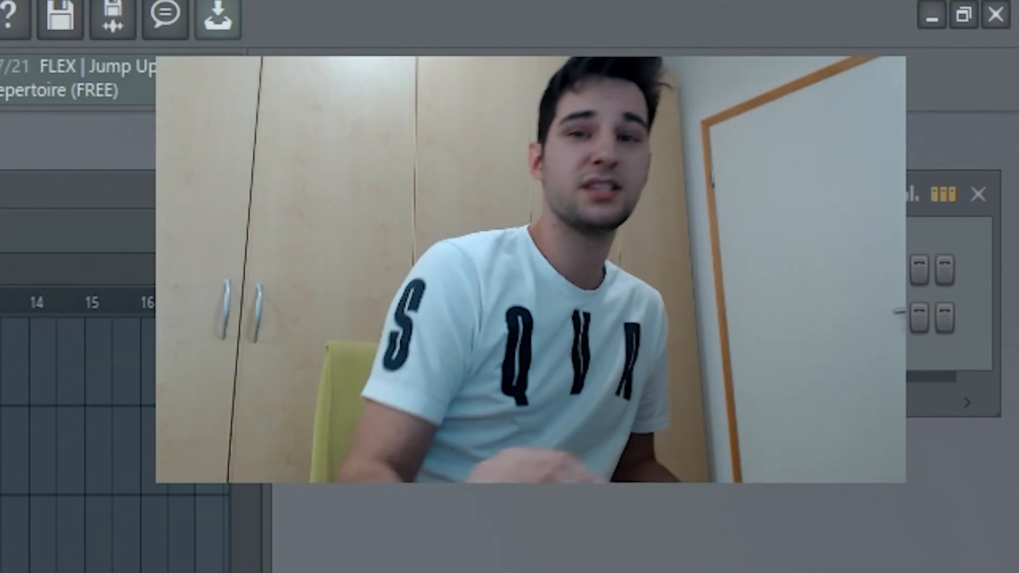